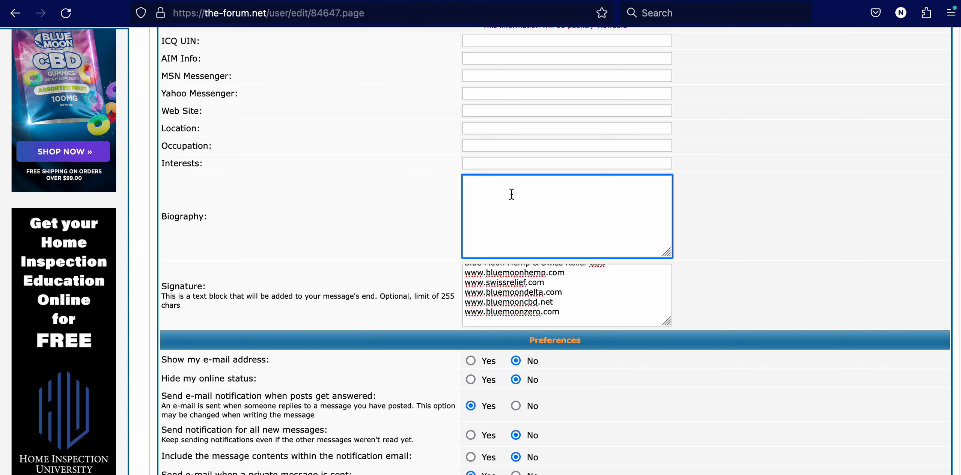
{"action": "scroll", "coordinate": [512, 194], "scroll_direction": "up", "scroll_amount": 2}
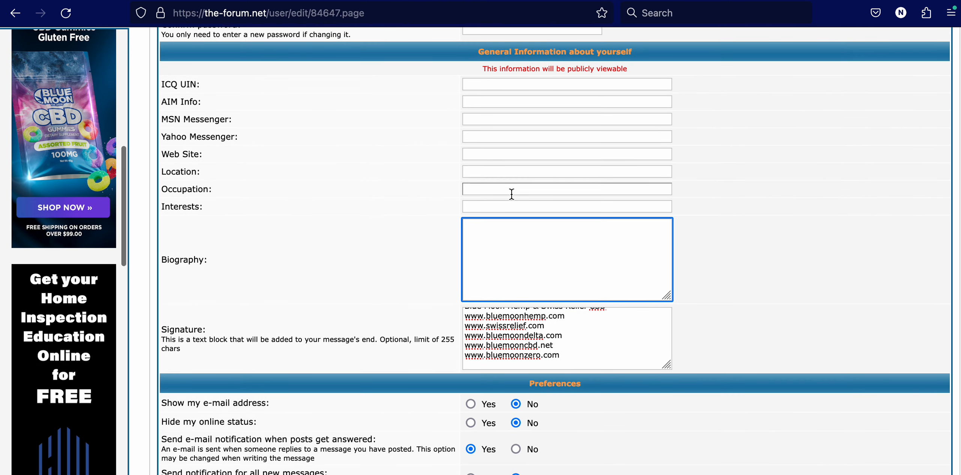
{"action": "scroll", "coordinate": [512, 194], "scroll_direction": "up", "scroll_amount": 1}
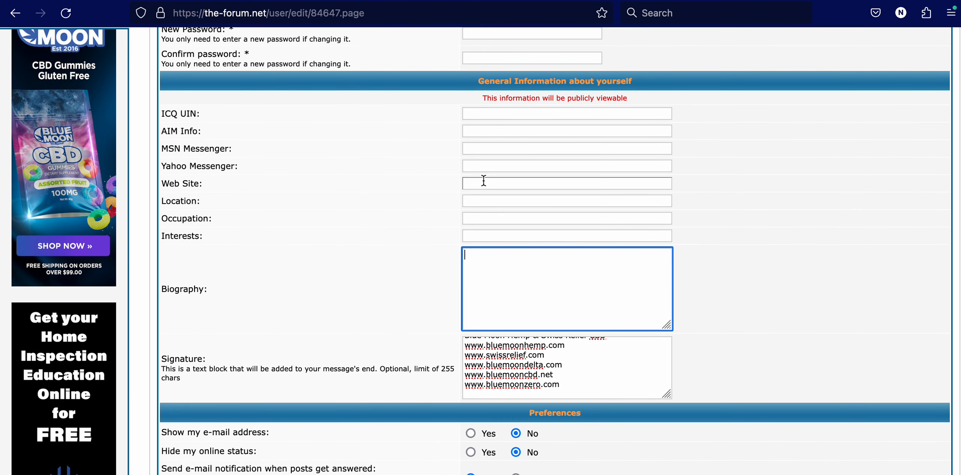
{"action": "left_click", "coordinate": [484, 181]}
{"action": "type", "text": "w"}
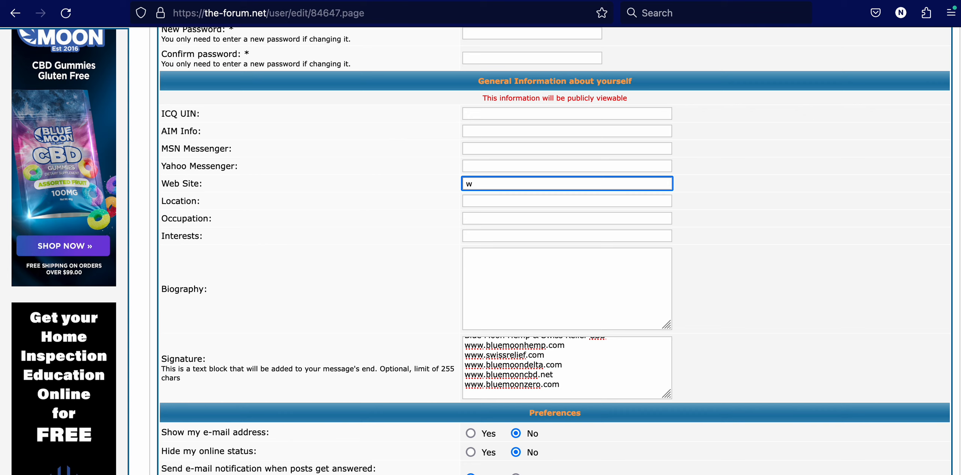
{"action": "type", "text": "ww.BlueMoonHemp.com"}
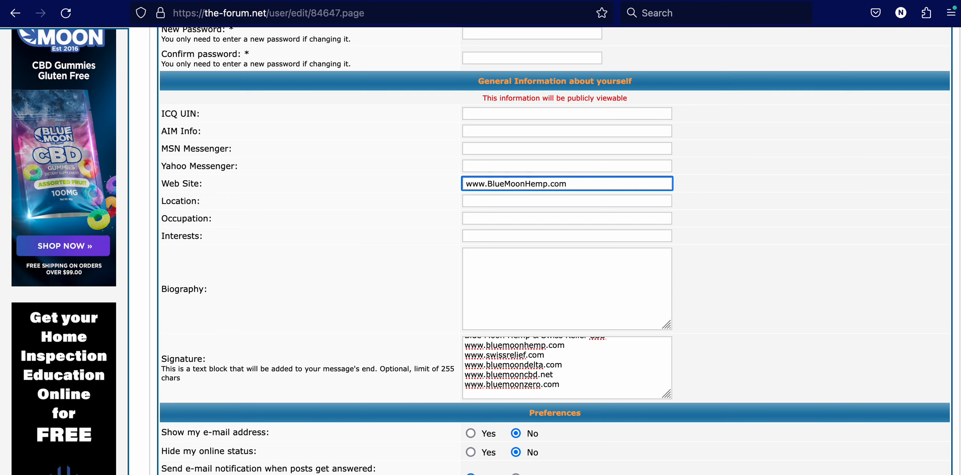
Turn off e-mail notification for answered posts, allow HTML, and submit the profile changes
{"action": "scroll", "coordinate": [391, 222], "scroll_direction": "down", "scroll_amount": 6}
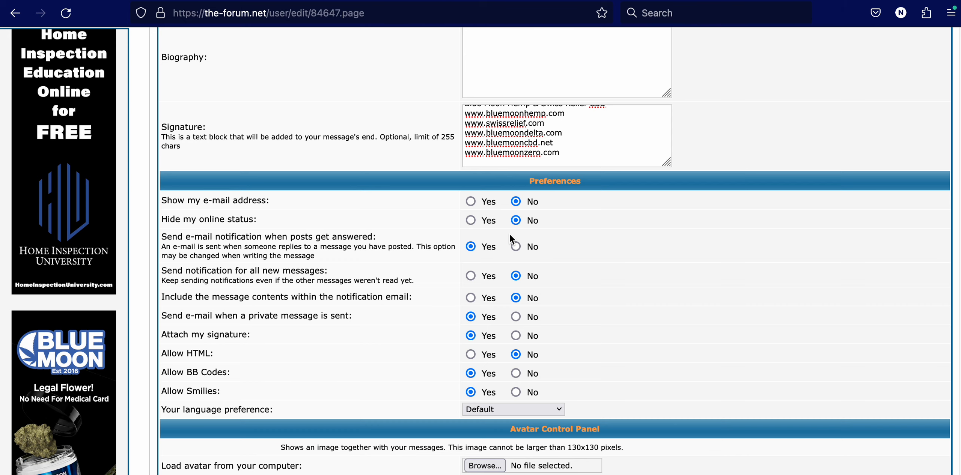
{"action": "scroll", "coordinate": [510, 237], "scroll_direction": "down", "scroll_amount": 3}
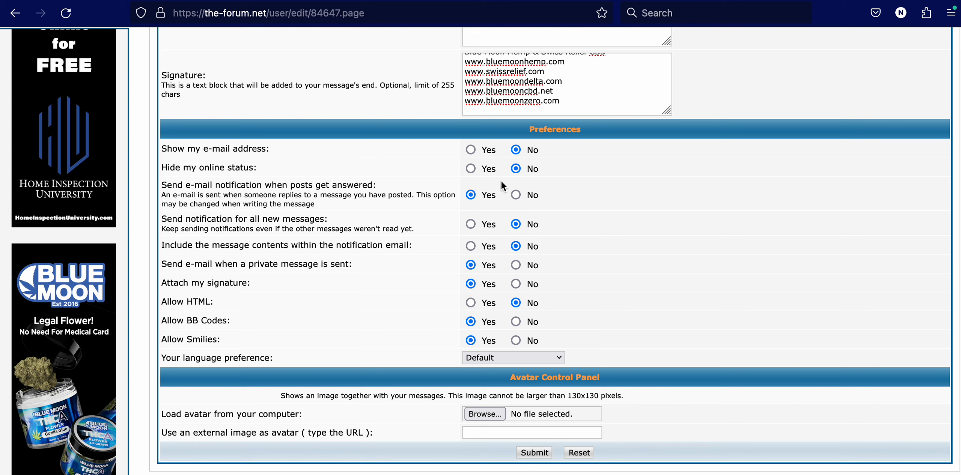
{"action": "left_click", "coordinate": [516, 196]}
{"action": "left_click", "coordinate": [471, 303]}
{"action": "scroll", "coordinate": [584, 293], "scroll_direction": "down", "scroll_amount": 3}
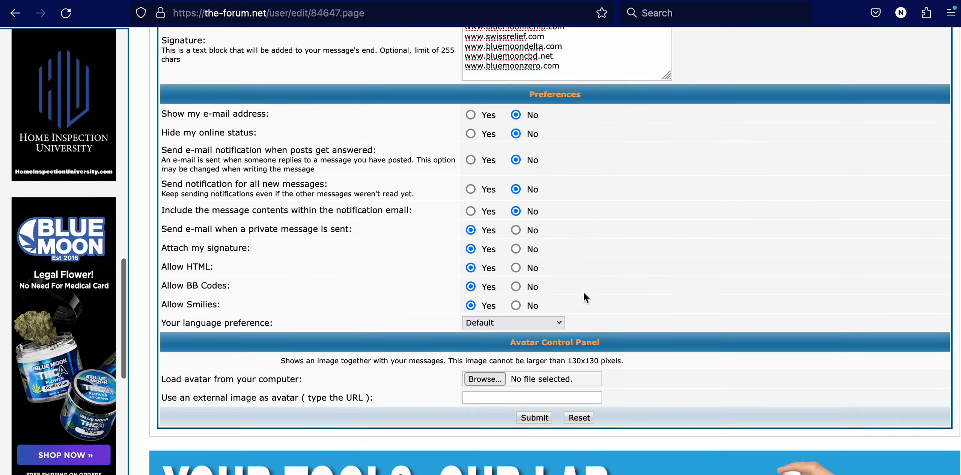
{"action": "scroll", "coordinate": [641, 275], "scroll_direction": "down", "scroll_amount": 2}
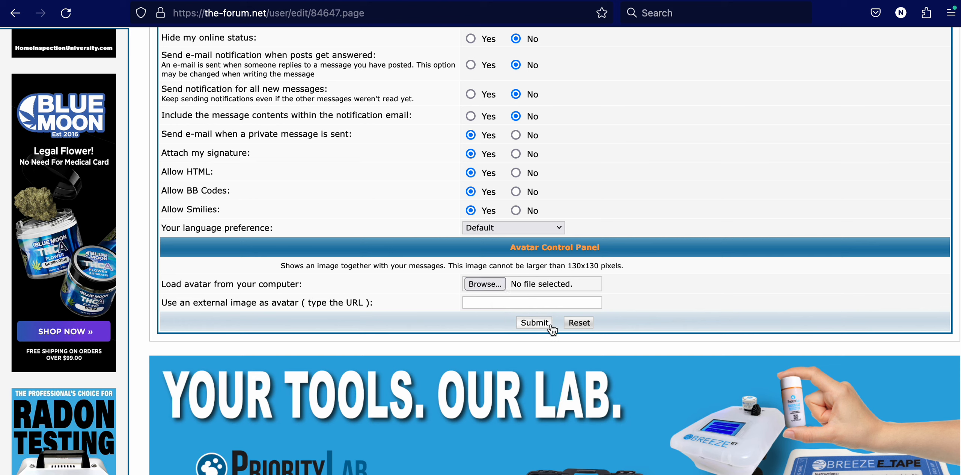
{"action": "left_click", "coordinate": [535, 326]}
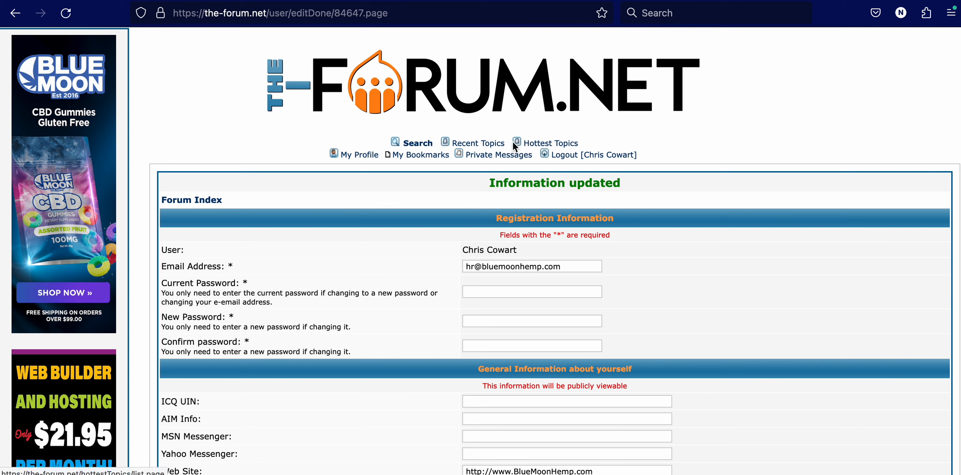
Look through the forum's list of recent topics
{"action": "left_click", "coordinate": [479, 144]}
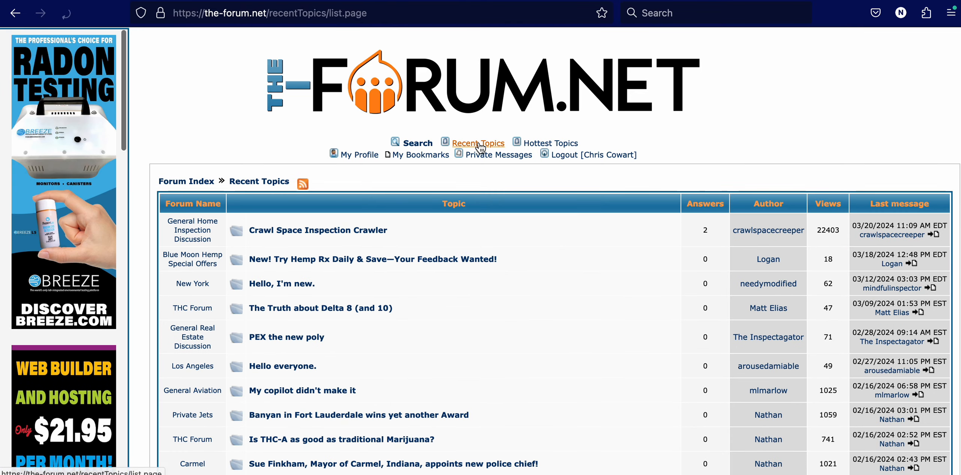
{"action": "scroll", "coordinate": [380, 221], "scroll_direction": "down", "scroll_amount": 3}
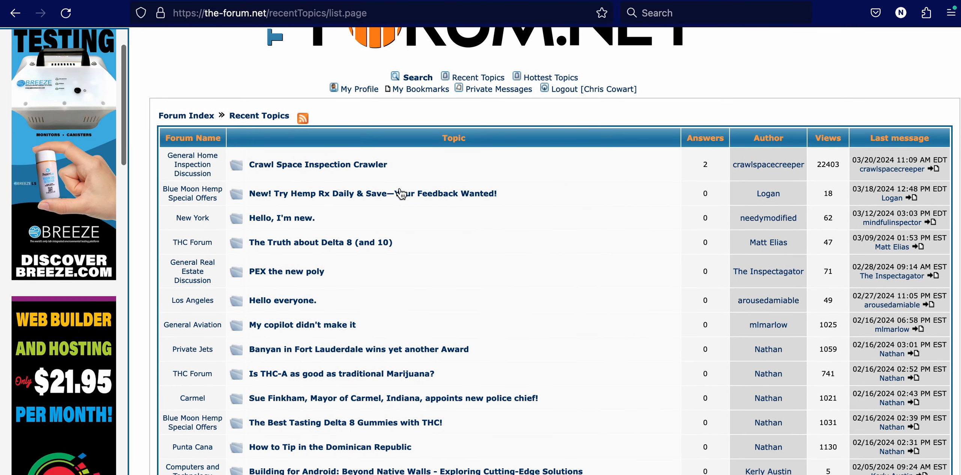
{"action": "scroll", "coordinate": [411, 170], "scroll_direction": "down", "scroll_amount": 5}
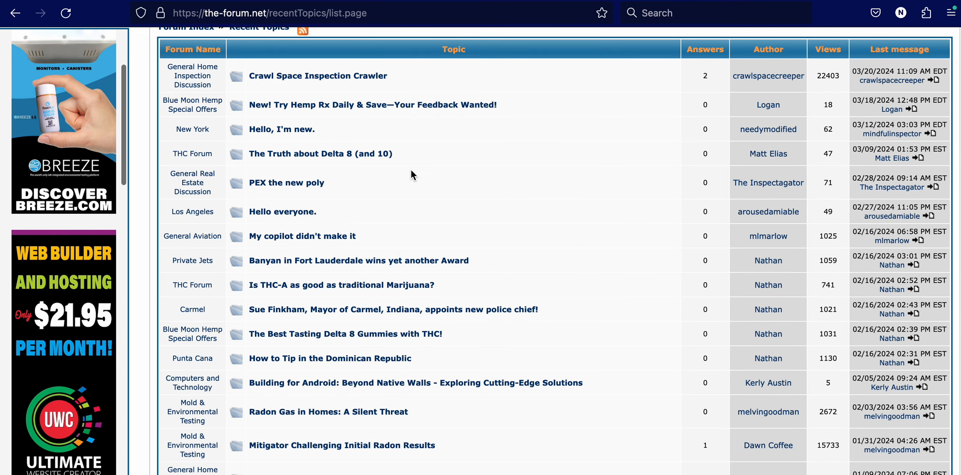
{"action": "scroll", "coordinate": [411, 169], "scroll_direction": "up", "scroll_amount": 6}
{"action": "scroll", "coordinate": [411, 173], "scroll_direction": "up", "scroll_amount": 2}
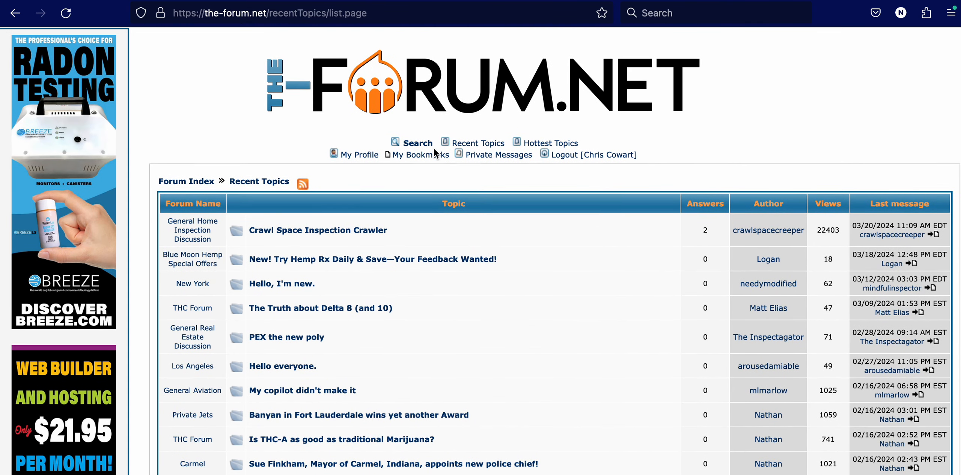
Find the THC Forum under Entertainment in the forum index and start a new topic there
{"action": "left_click", "coordinate": [198, 184]}
{"action": "scroll", "coordinate": [350, 289], "scroll_direction": "down", "scroll_amount": 3}
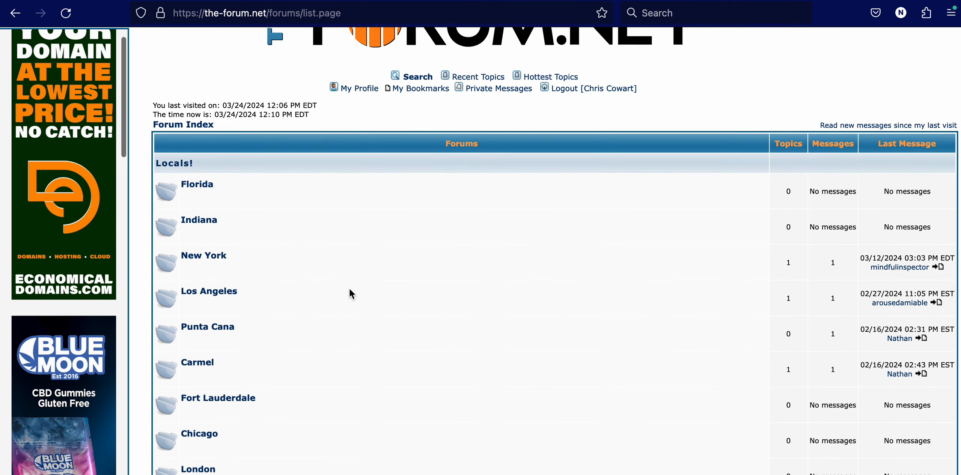
{"action": "scroll", "coordinate": [351, 293], "scroll_direction": "down", "scroll_amount": 20}
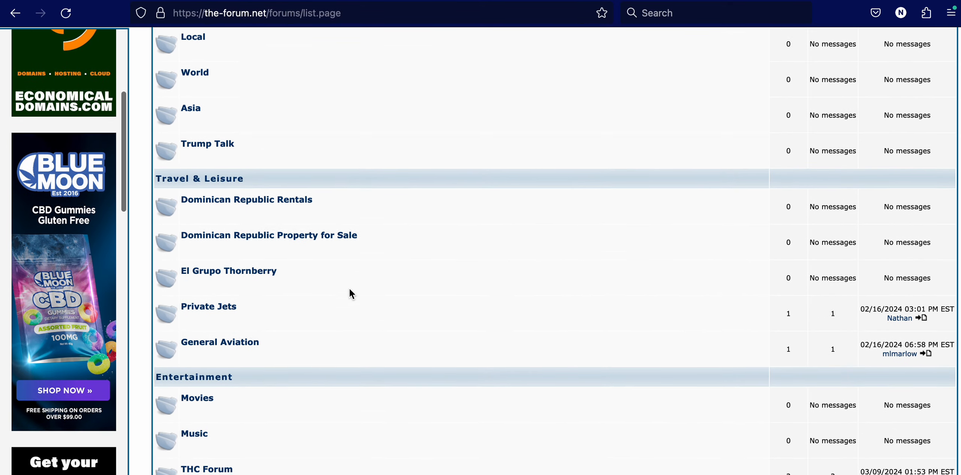
{"action": "scroll", "coordinate": [349, 288], "scroll_direction": "down", "scroll_amount": 2}
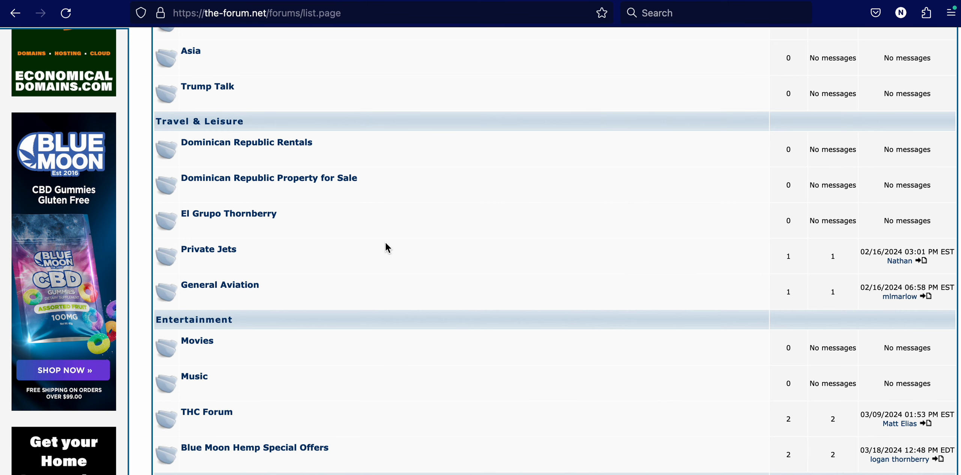
{"action": "scroll", "coordinate": [387, 246], "scroll_direction": "down", "scroll_amount": 10}
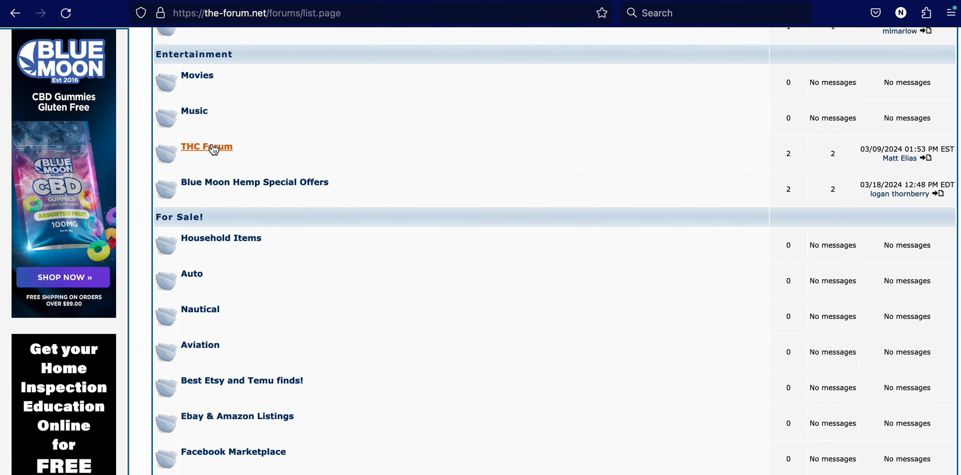
{"action": "left_click", "coordinate": [195, 149]}
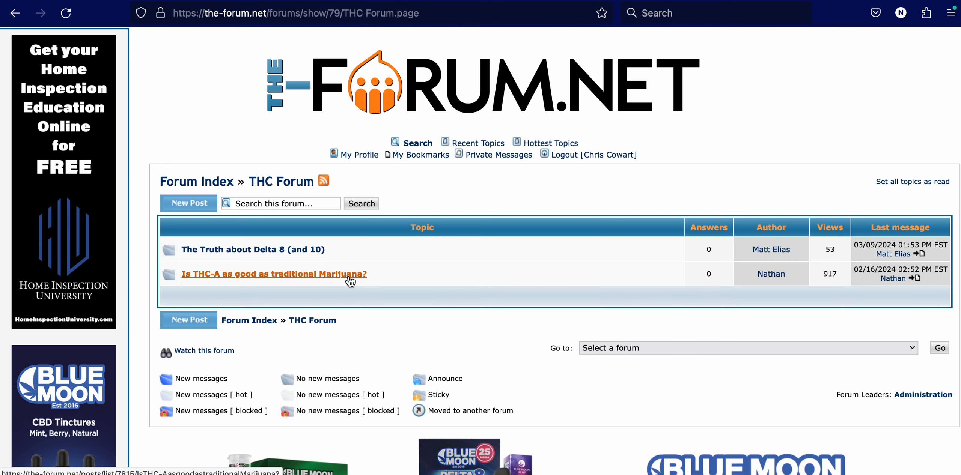
{"action": "left_click", "coordinate": [184, 206]}
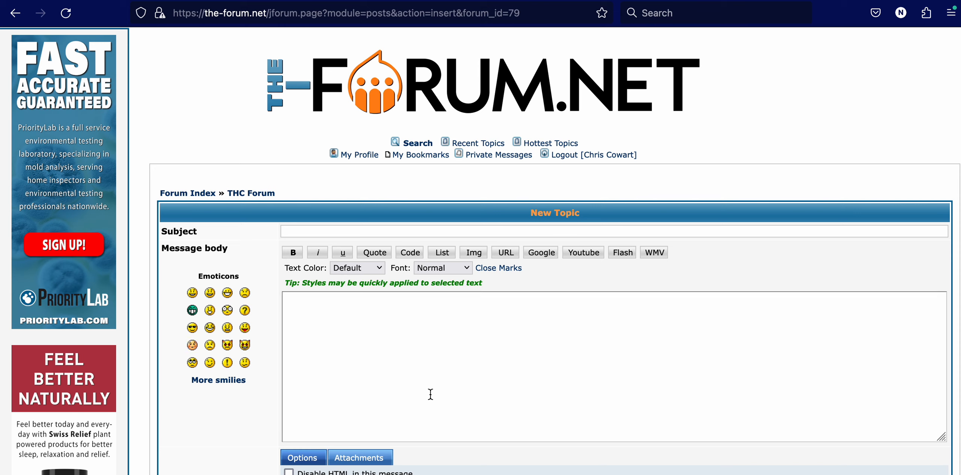
{"action": "left_click", "coordinate": [415, 325]}
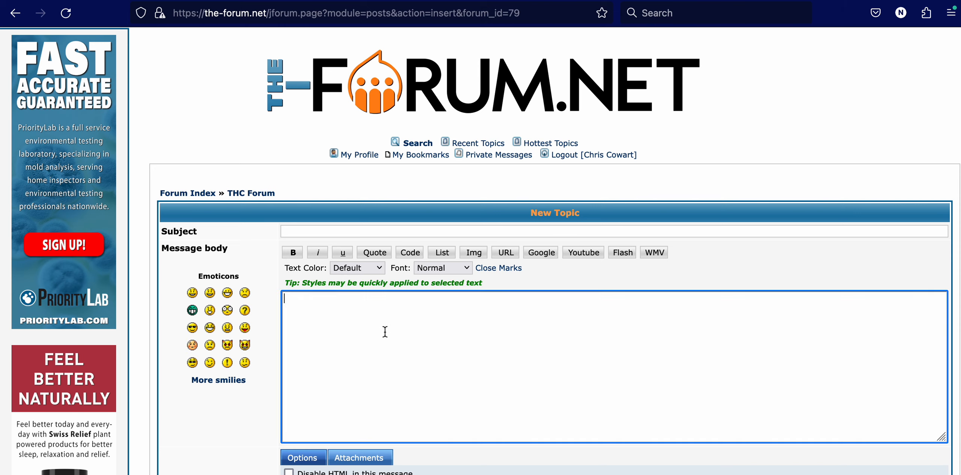
Switch to the Word document and copy the Blue Moon Hemp Berry 1000 Tincture Review from its subject line through the conclusion
{"action": "left_click", "coordinate": [425, 474]}
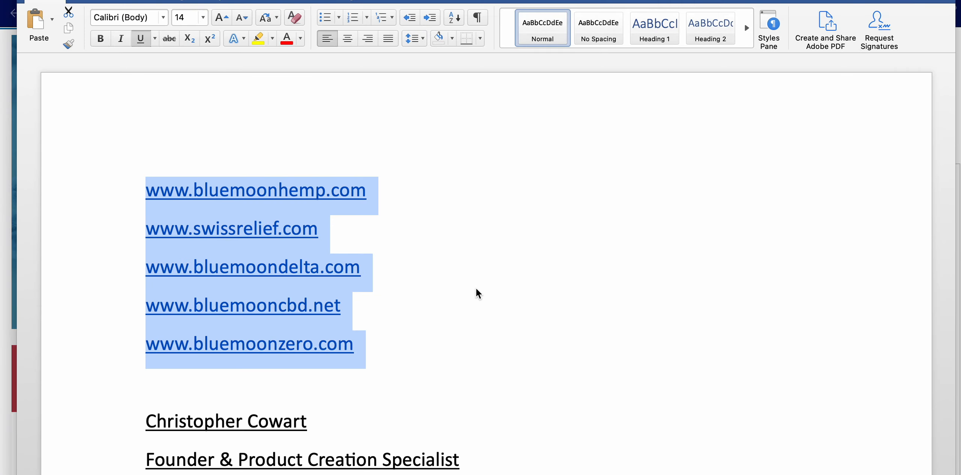
{"action": "scroll", "coordinate": [476, 293], "scroll_direction": "down", "scroll_amount": 15}
{"action": "scroll", "coordinate": [477, 288], "scroll_direction": "down", "scroll_amount": 10}
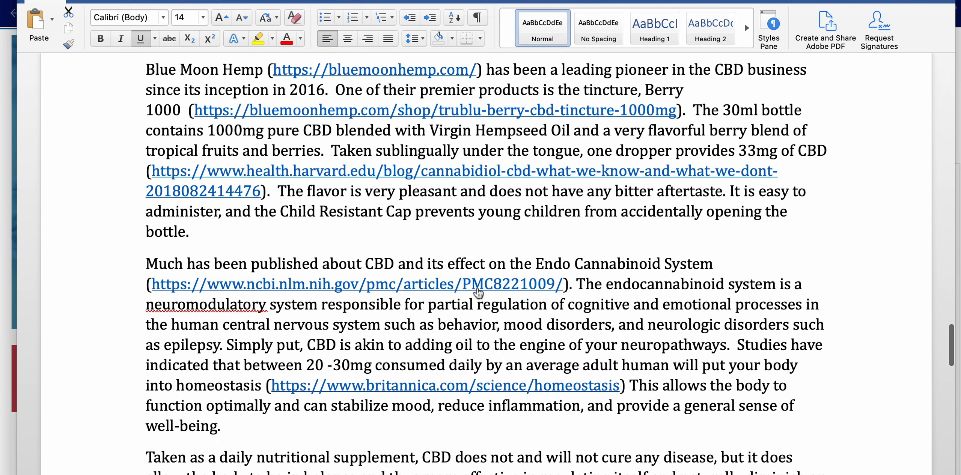
{"action": "scroll", "coordinate": [476, 288], "scroll_direction": "down", "scroll_amount": 4}
{"action": "scroll", "coordinate": [477, 289], "scroll_direction": "down", "scroll_amount": 20}
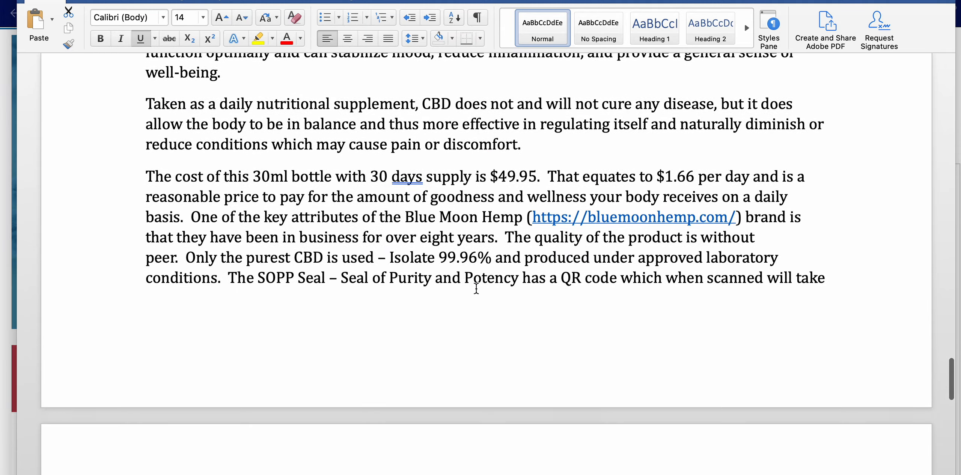
{"action": "scroll", "coordinate": [476, 288], "scroll_direction": "up", "scroll_amount": 12}
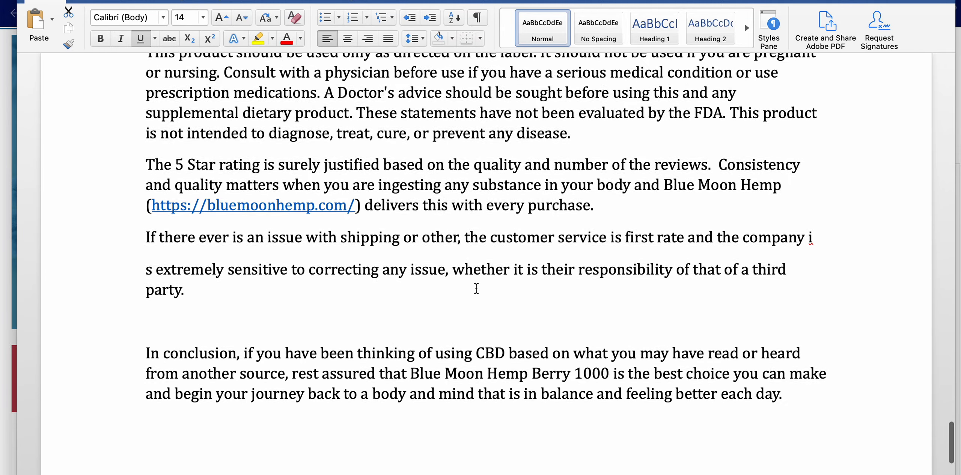
{"action": "scroll", "coordinate": [476, 288], "scroll_direction": "down", "scroll_amount": 5}
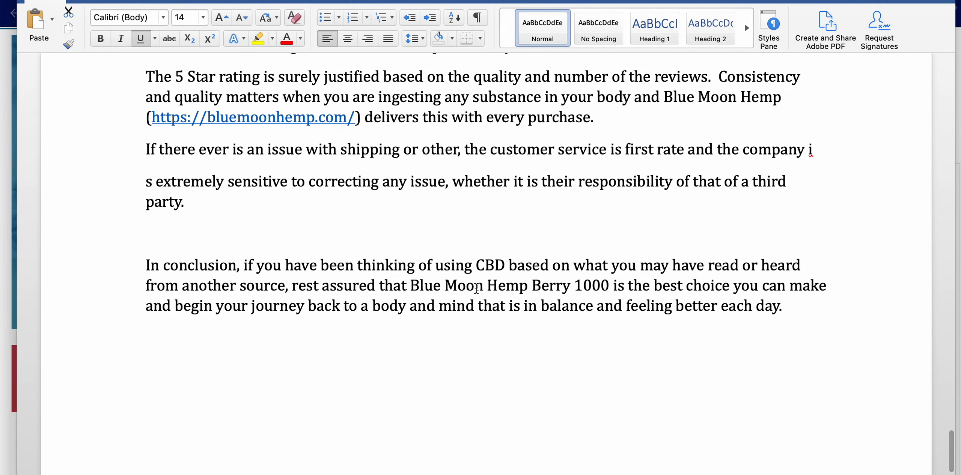
{"action": "left_click", "coordinate": [799, 310]}
{"action": "left_click_drag", "start_coordinate": [798, 310], "coordinate": [178, 300]}
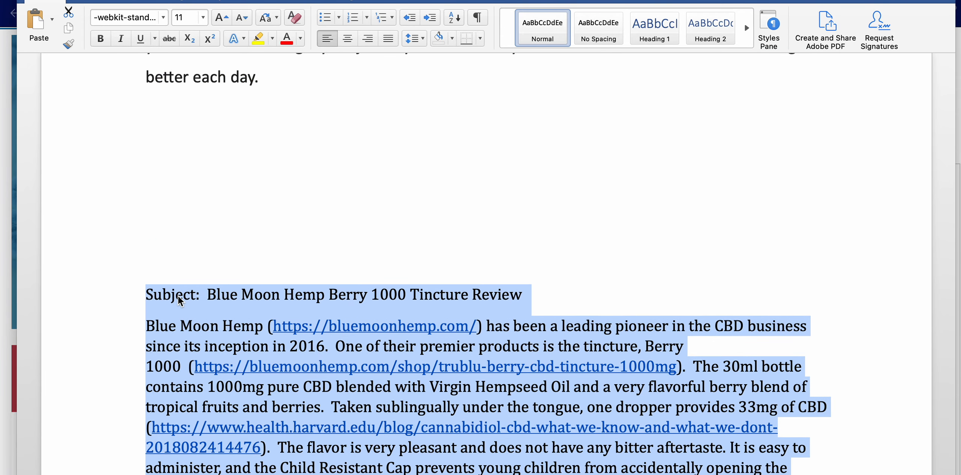
{"action": "right_click", "coordinate": [178, 300]}
{"action": "left_click", "coordinate": [198, 322]}
Switch back to the browser and paste the copied review into the new topic's message body
{"action": "key", "text": "super+Tab"}
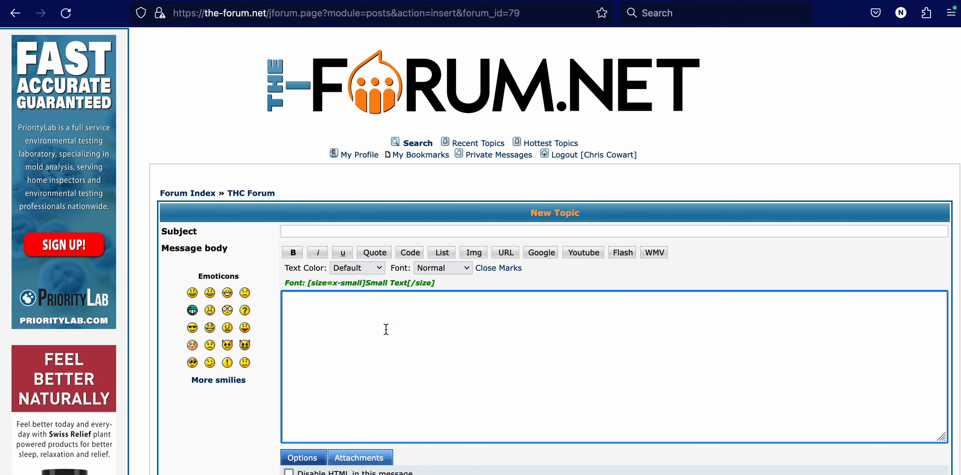
{"action": "key", "text": "super+v"}
{"action": "scroll", "coordinate": [387, 330], "scroll_direction": "up", "scroll_amount": 10}
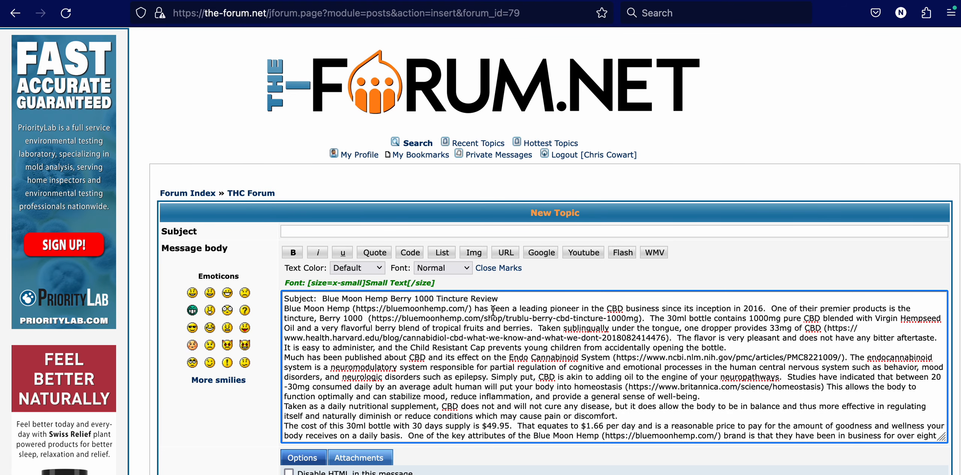
Enter the topic subject "How does one utilize CBD tincture? What is the best CBD tincture available?"
{"action": "left_click", "coordinate": [310, 230]}
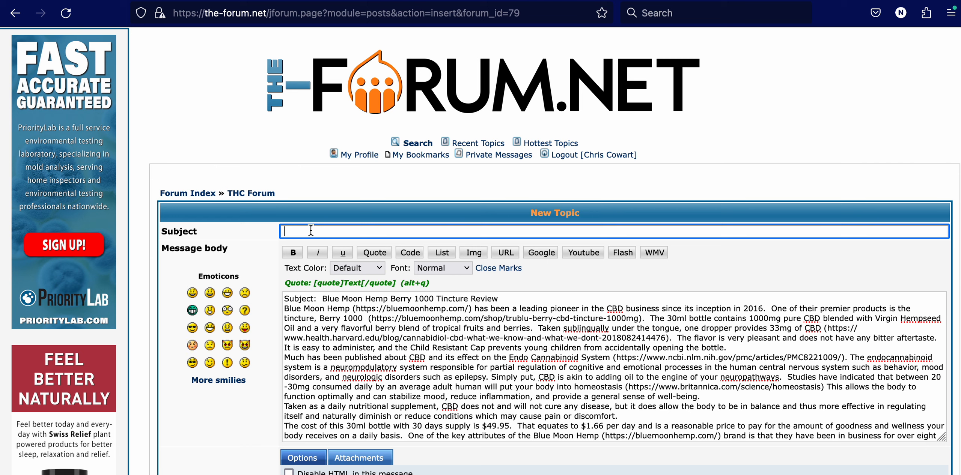
{"action": "type", "text": "How "}
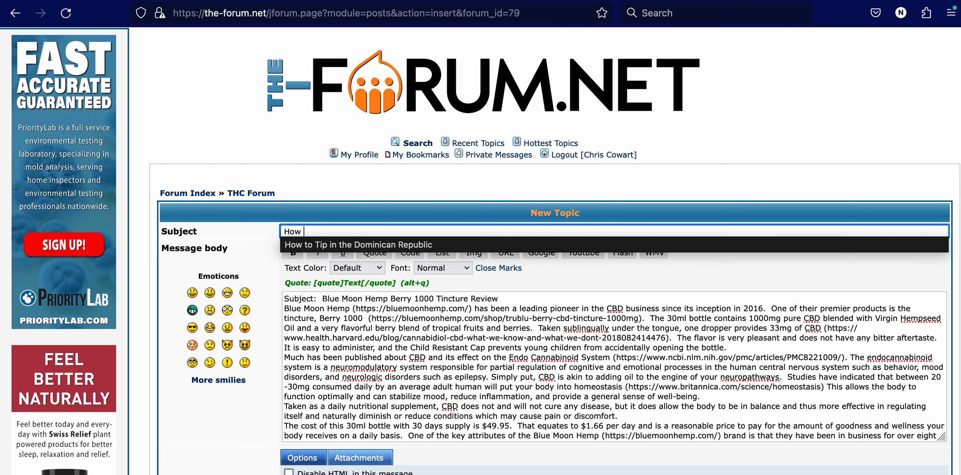
{"action": "type", "text": "does one "}
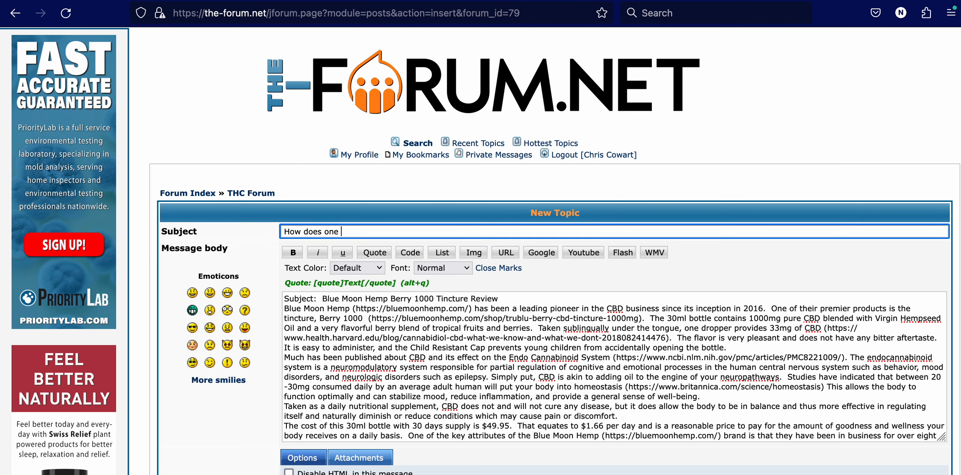
{"action": "type", "text": "utilize CBD tincture?  What is the bes"}
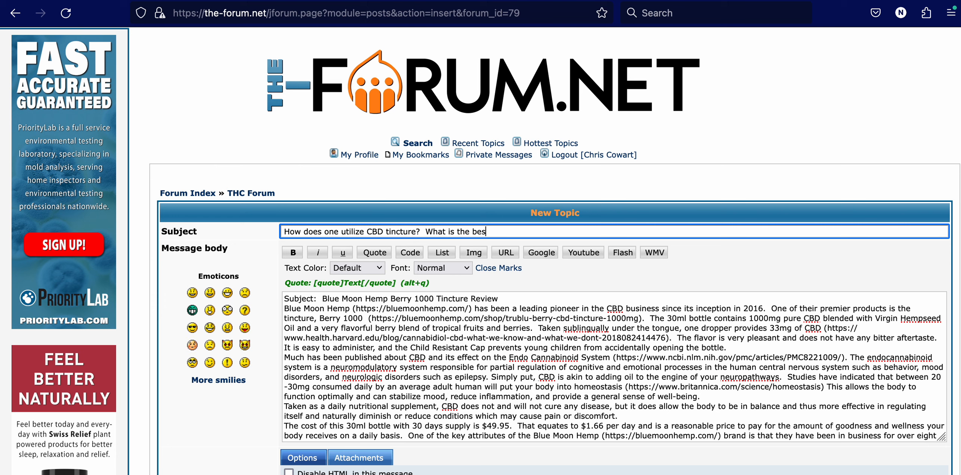
{"action": "type", "text": "t tincture available?"}
{"action": "left_click", "coordinate": [493, 231]}
{"action": "type", "text": "CBD"}
Delete the "Subject: Blue Moon Hemp Berry 1000 Tincture Review" line and its leftover blank line from the message body
{"action": "left_click", "coordinate": [505, 294]}
{"action": "left_click_drag", "start_coordinate": [504, 298], "coordinate": [280, 296]}
{"action": "key", "text": "BackSpace"}
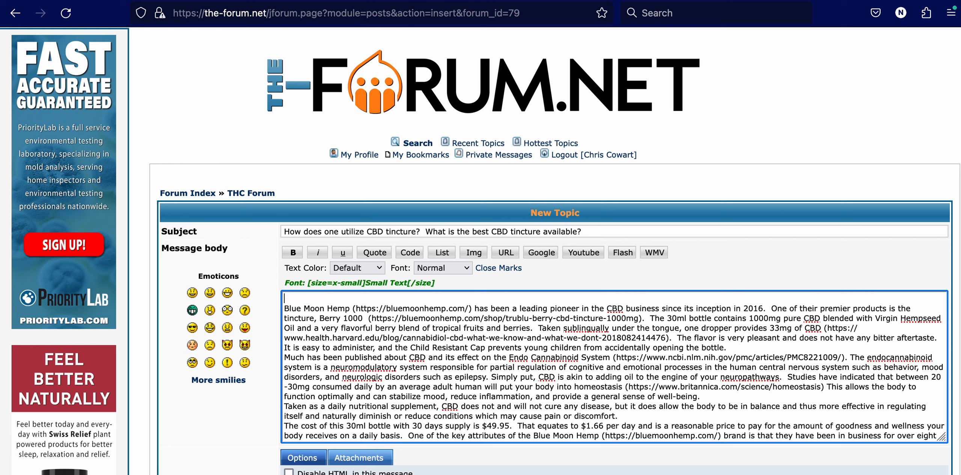
{"action": "key", "text": "Delete"}
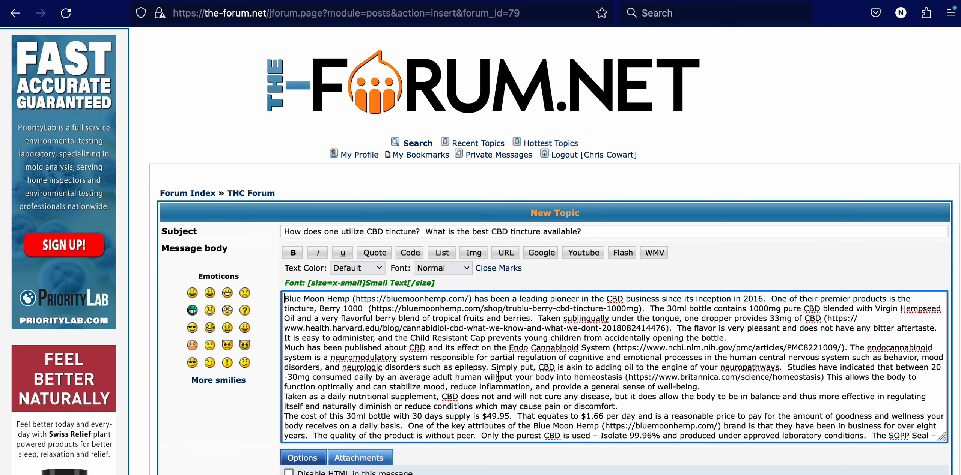
{"action": "scroll", "coordinate": [628, 377], "scroll_direction": "down", "scroll_amount": 15}
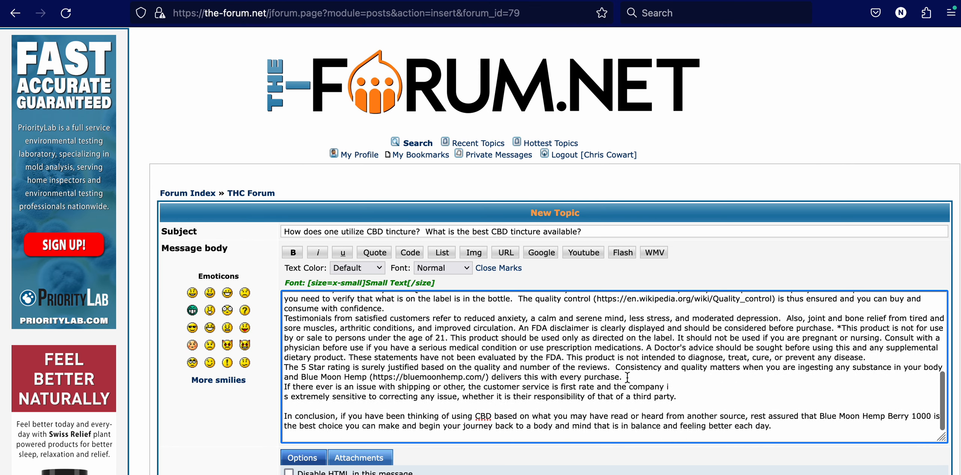
Insert blank lines in the message body before the paragraphs beginning "Much has been published", "Taken as a daily" and "The cost of this"
{"action": "scroll", "coordinate": [627, 377], "scroll_direction": "up", "scroll_amount": 15}
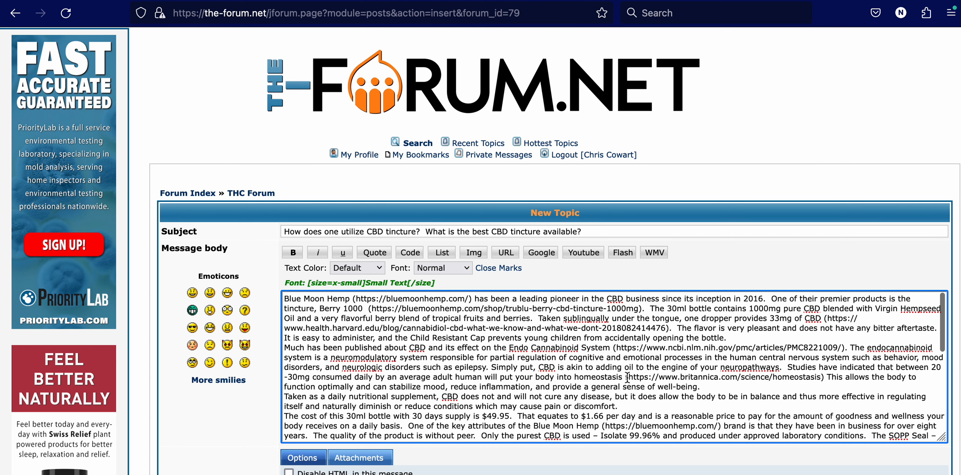
{"action": "left_click", "coordinate": [733, 338]}
{"action": "key", "text": "Return"}
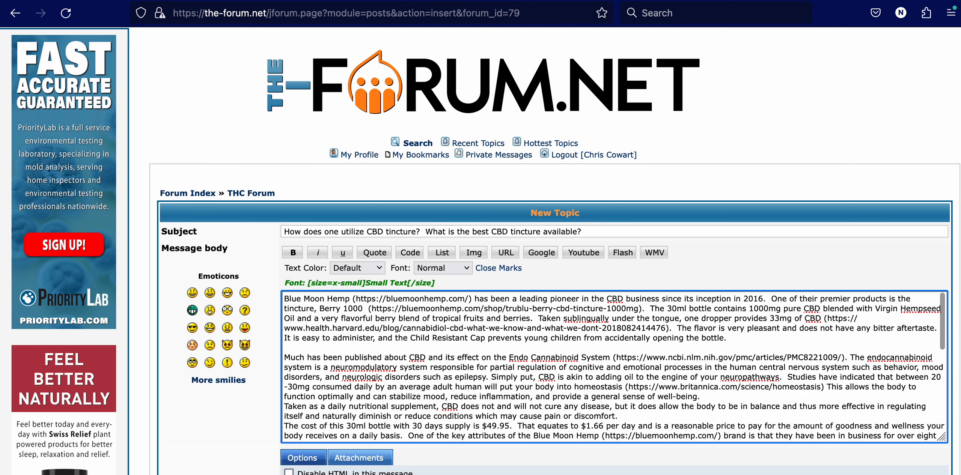
{"action": "left_click", "coordinate": [721, 405]}
{"action": "key", "text": "Return"}
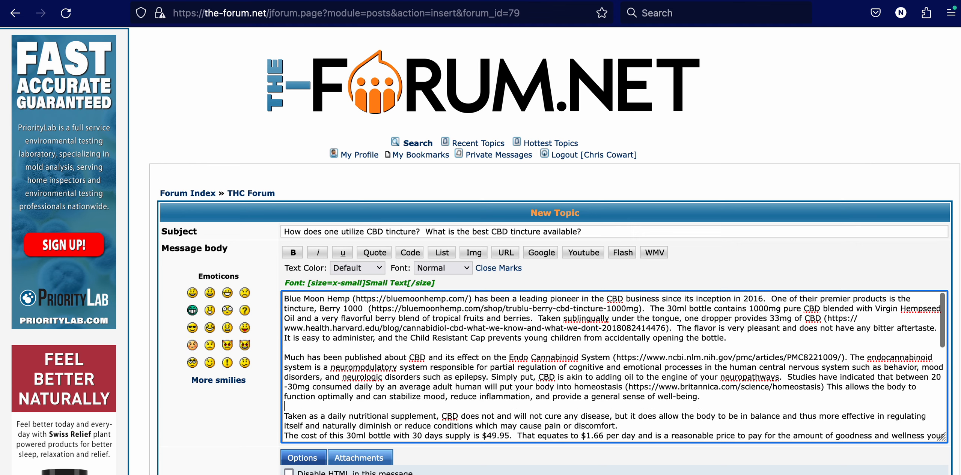
{"action": "scroll", "coordinate": [676, 392], "scroll_direction": "down", "scroll_amount": 3}
{"action": "scroll", "coordinate": [676, 393], "scroll_direction": "down", "scroll_amount": 2}
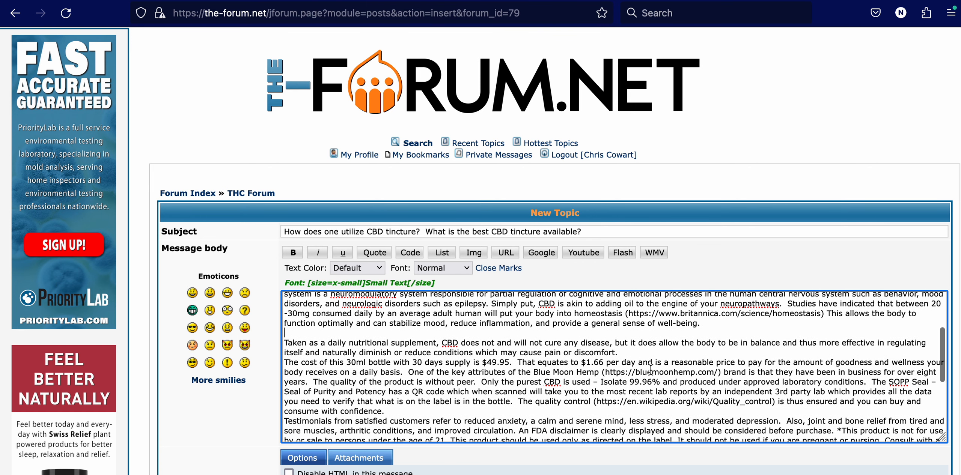
{"action": "key", "text": "Return"}
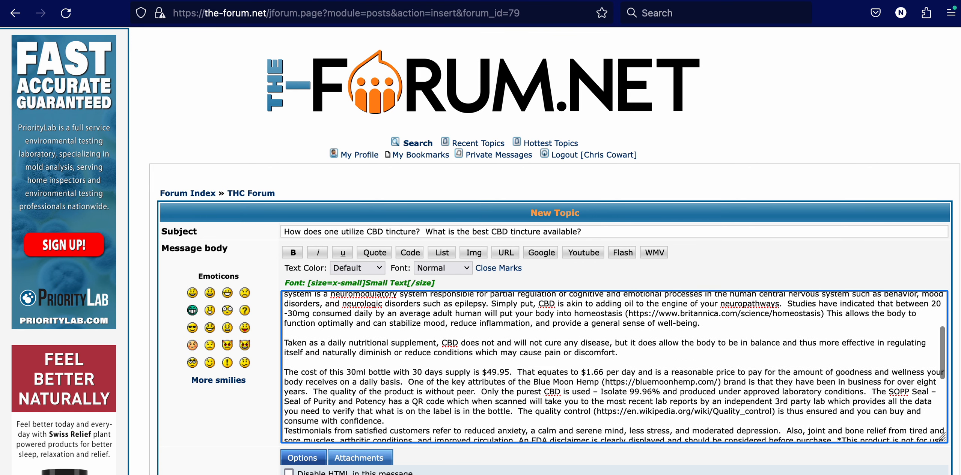
Insert blank lines before the paragraphs beginning "Testimonials from satisfied customers" and "If there ever is an issue"
{"action": "left_click", "coordinate": [440, 420]}
{"action": "key", "text": "Return"}
{"action": "scroll", "coordinate": [468, 389], "scroll_direction": "down", "scroll_amount": 5}
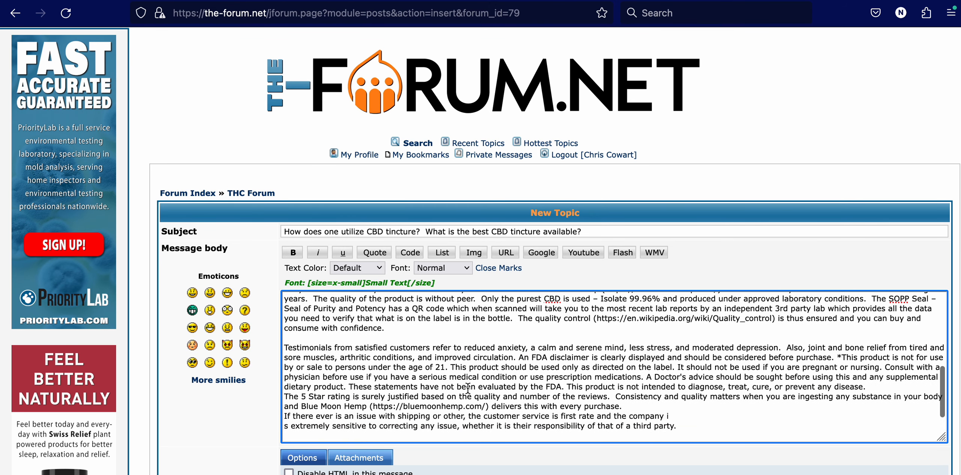
{"action": "left_click", "coordinate": [657, 405]}
{"action": "key", "text": "Return"}
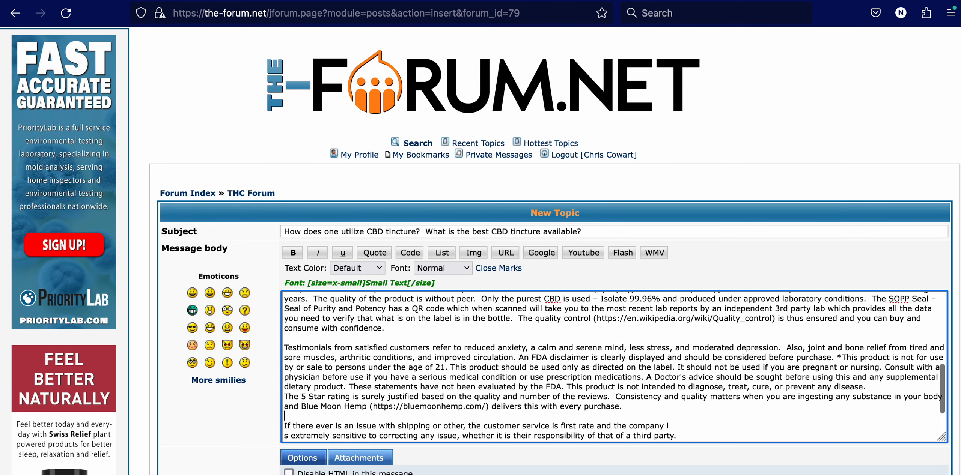
Remove the line break splitting the word "is" in the customer service sentence
{"action": "scroll", "coordinate": [802, 382], "scroll_direction": "down", "scroll_amount": 2}
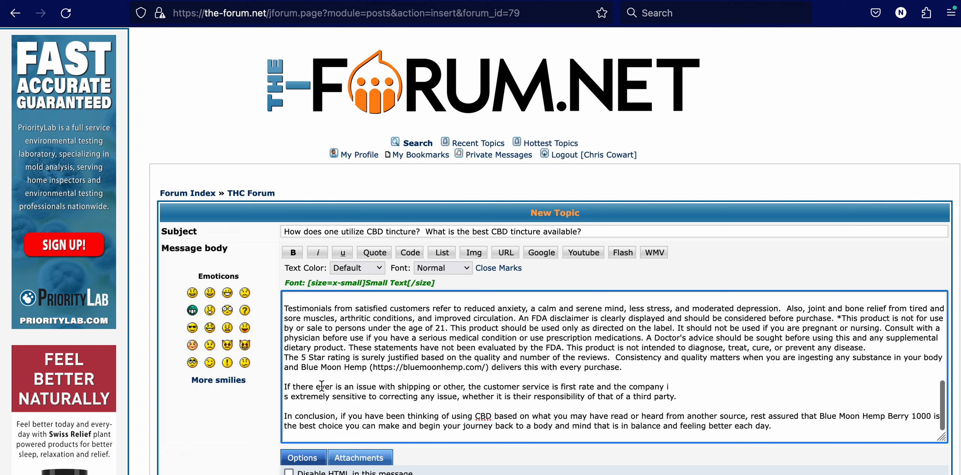
{"action": "left_click", "coordinate": [282, 397]}
{"action": "key", "text": "BackSpace"}
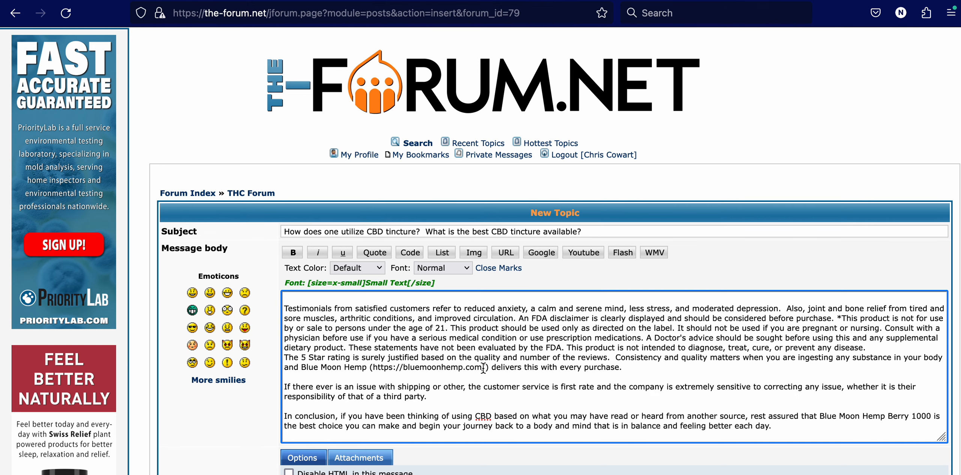
{"action": "scroll", "coordinate": [483, 368], "scroll_direction": "down", "scroll_amount": 4}
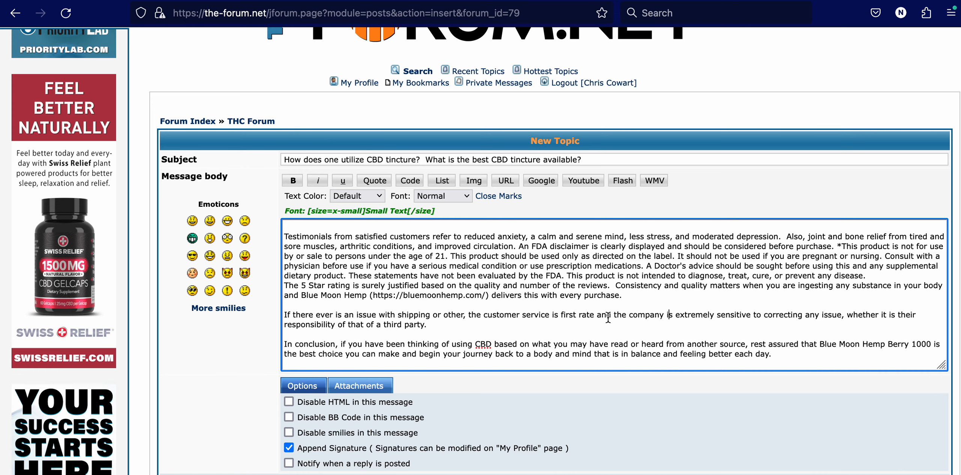
{"action": "scroll", "coordinate": [483, 368], "scroll_direction": "down", "scroll_amount": 3}
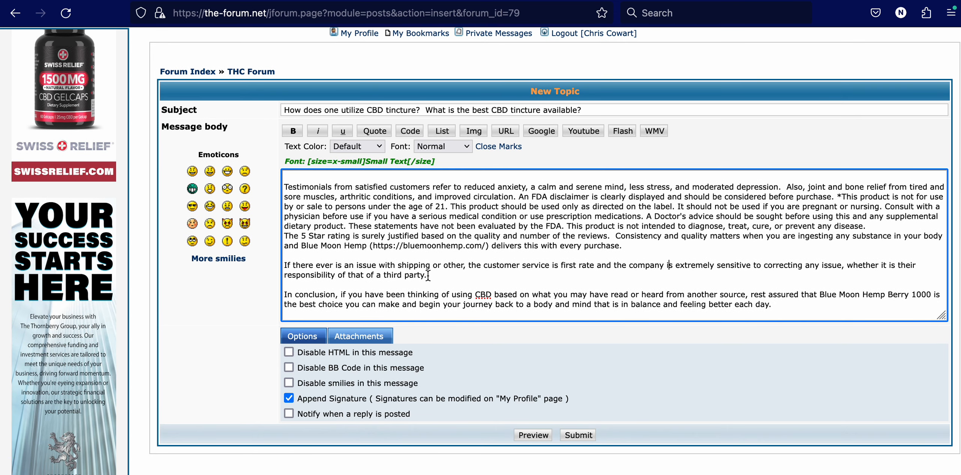
{"action": "scroll", "coordinate": [414, 275], "scroll_direction": "down", "scroll_amount": 1}
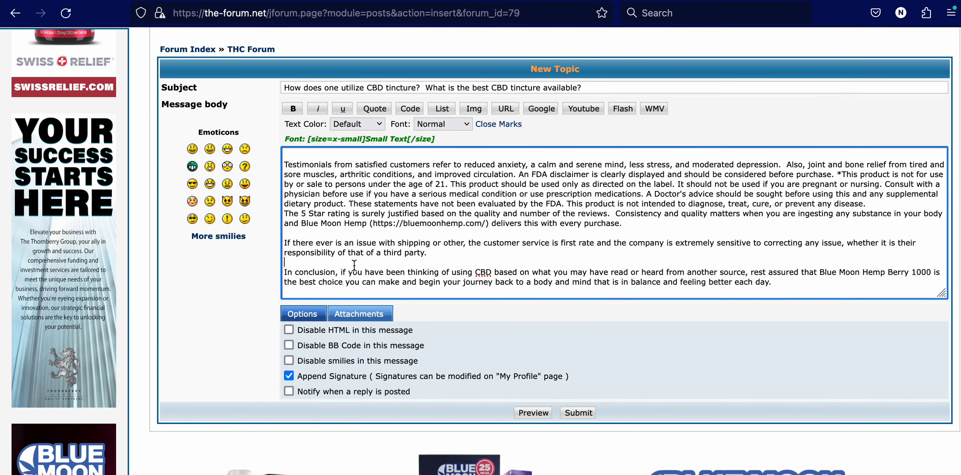
{"action": "scroll", "coordinate": [555, 280], "scroll_direction": "up", "scroll_amount": 10}
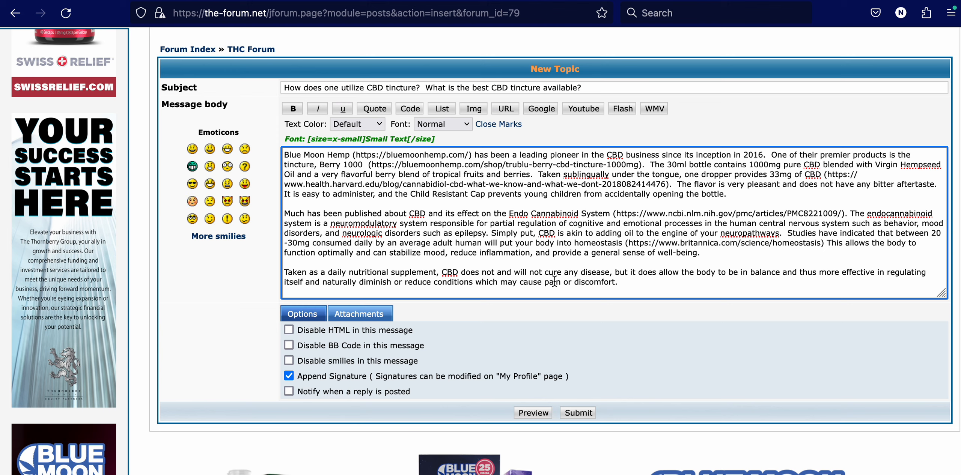
{"action": "left_click", "coordinate": [351, 155]}
{"action": "left_click", "coordinate": [345, 155]}
{"action": "left_click", "coordinate": [398, 155]}
{"action": "mouse_move", "coordinate": [356, 155]}
{"action": "left_mouse_down"}
{"action": "mouse_move", "coordinate": [464, 155]}
{"action": "mouse_move", "coordinate": [357, 154]}
{"action": "left_mouse_up"}
{"action": "left_click", "coordinate": [466, 155]}
{"action": "right_click", "coordinate": [379, 154]}
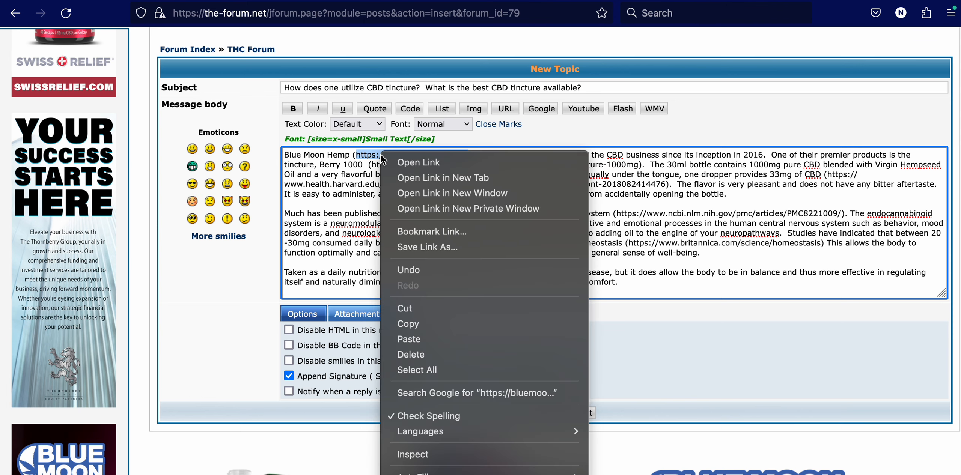
{"action": "left_click", "coordinate": [416, 325]}
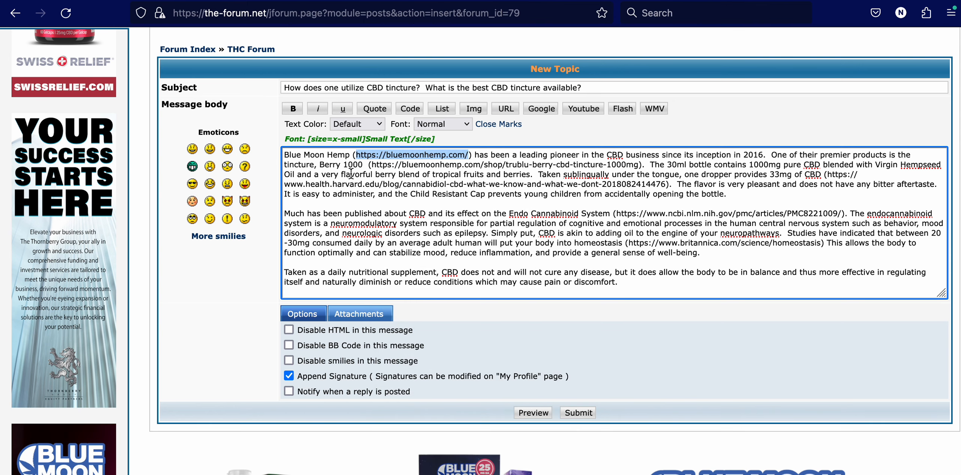
{"action": "left_click_drag", "start_coordinate": [349, 155], "coordinate": [282, 154]}
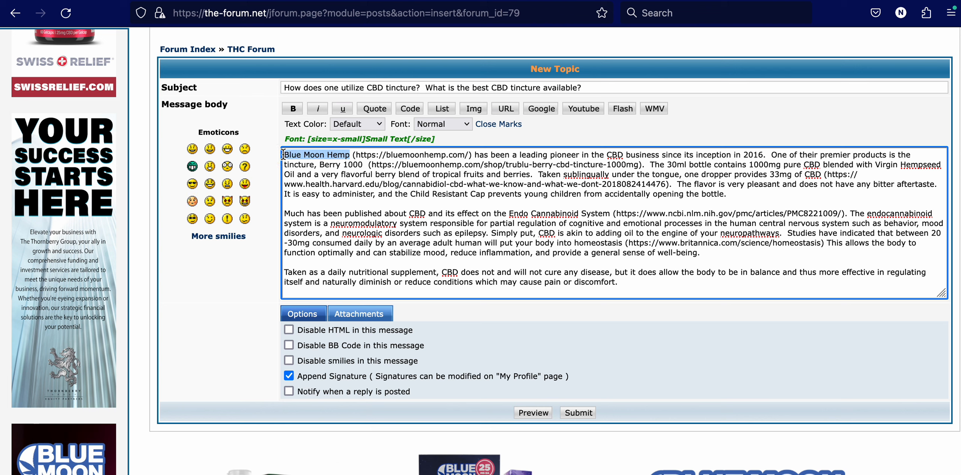
{"action": "left_click", "coordinate": [506, 109]}
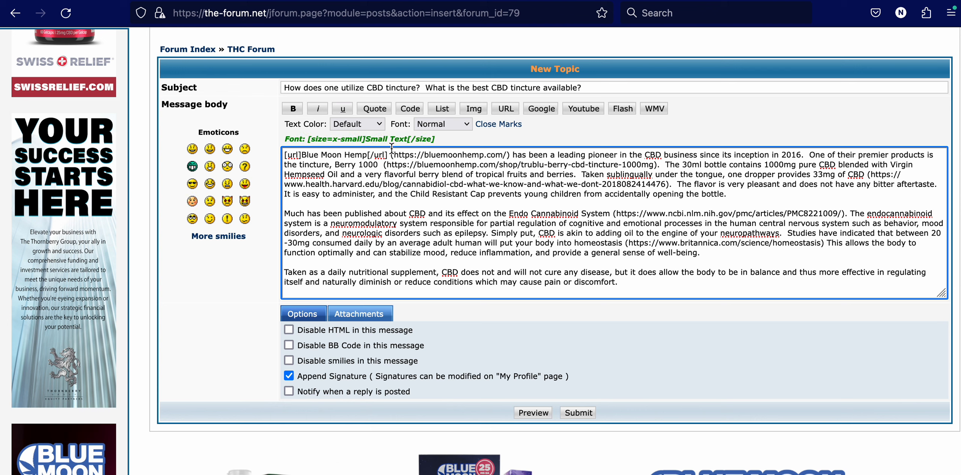
Delete the [url] and [/url] tags around "Blue Moon Hemp" in the first sentence
{"action": "key", "text": "BackSpace"}
{"action": "key", "text": "BackSpace"}
{"action": "key", "text": "BackSpace"}
{"action": "key", "text": "BackSpace"}
{"action": "key", "text": "BackSpace"}
{"action": "key", "text": "BackSpace"}
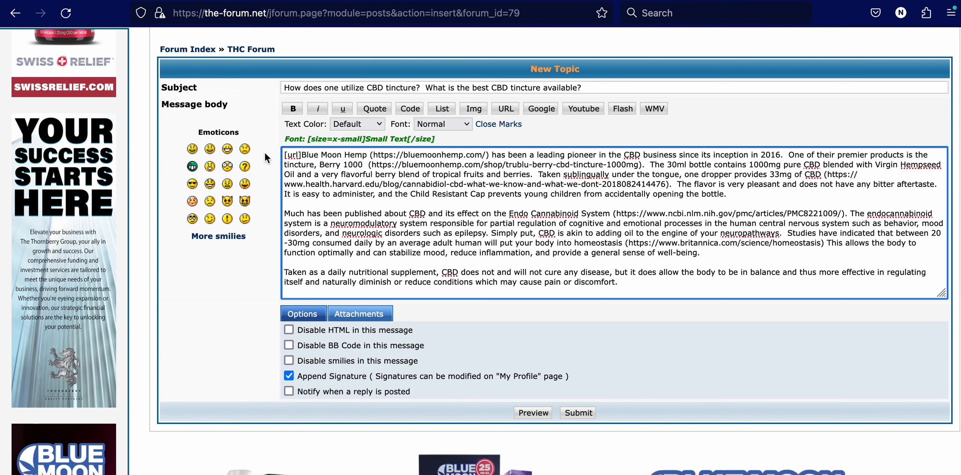
{"action": "left_click", "coordinate": [300, 154]}
{"action": "key", "text": "BackSpace"}
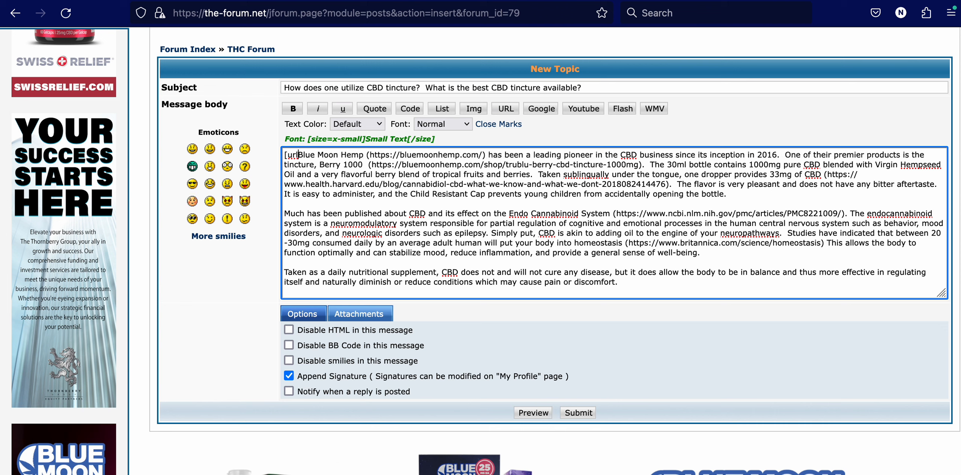
{"action": "key", "text": "BackSpace"}
{"action": "key", "text": "BackSpace"}
{"action": "key", "text": "BackSpace"}
{"action": "key", "text": "BackSpace"}
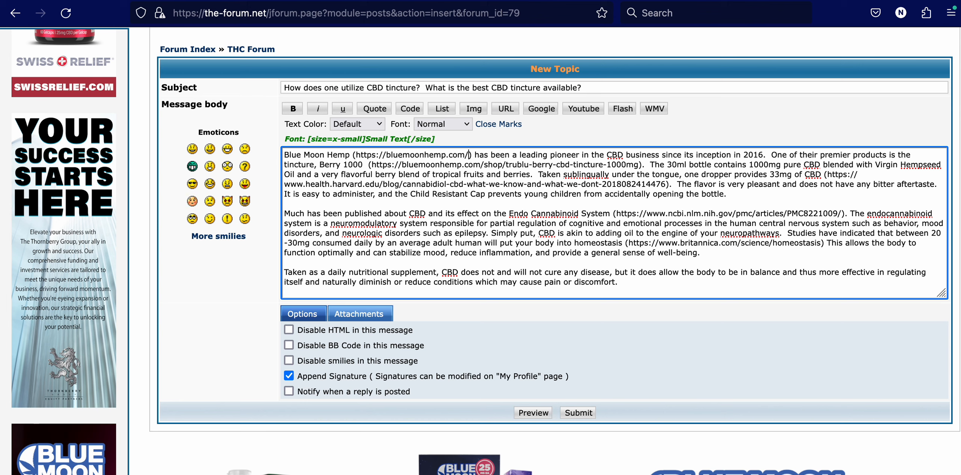
{"action": "key", "text": "Delete"}
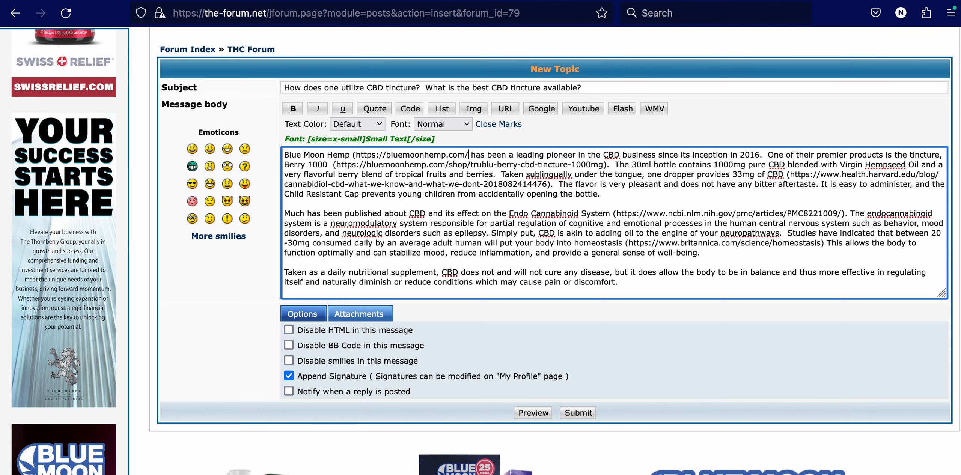
{"action": "left_click", "coordinate": [357, 155]}
{"action": "key", "text": "BackSpace"}
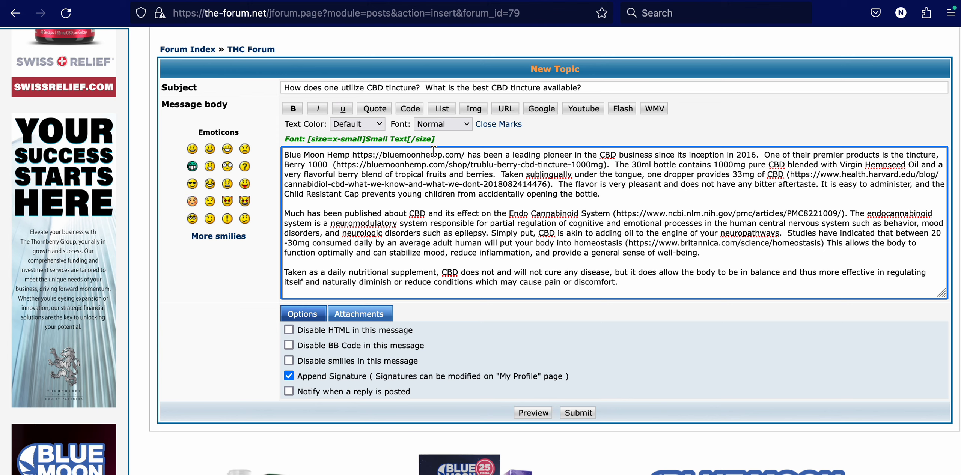
{"action": "left_click", "coordinate": [464, 155]}
{"action": "left_click_drag", "start_coordinate": [464, 155], "coordinate": [352, 152]}
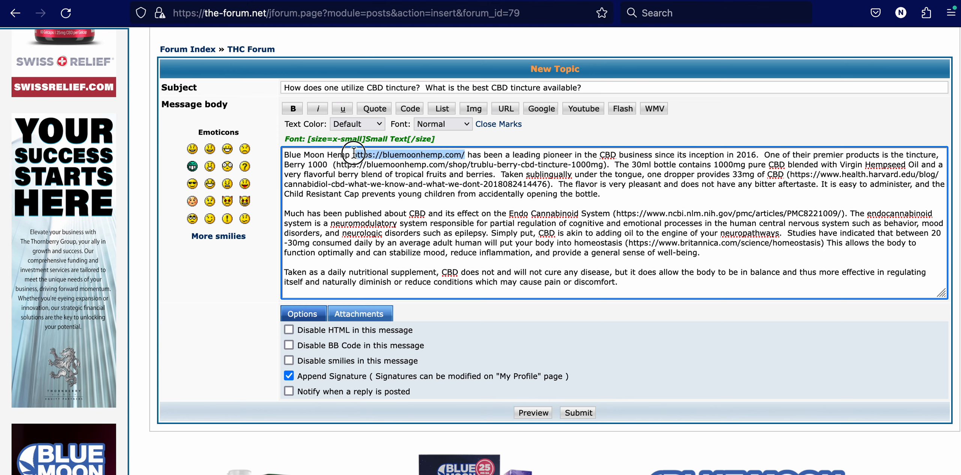
{"action": "left_click", "coordinate": [506, 109]}
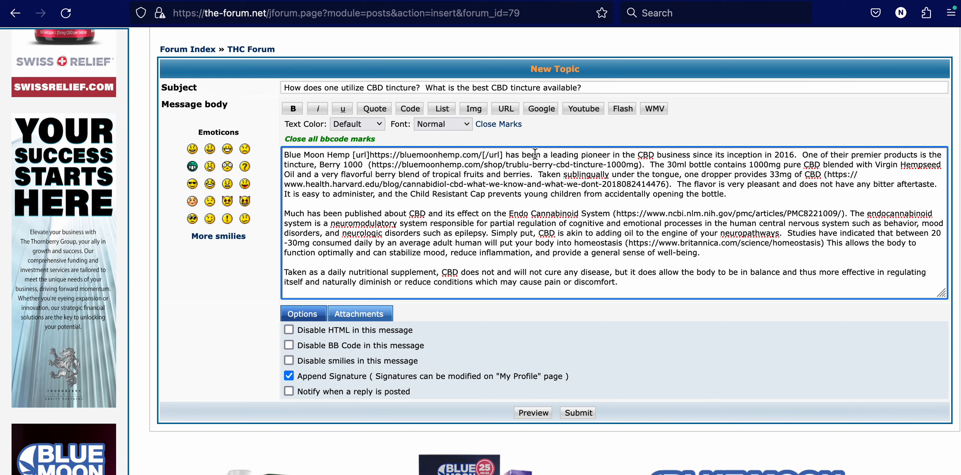
Reword the first sentence to read "is a pioneer in the CBD industry since its inception in 2016"
{"action": "left_click_drag", "start_coordinate": [541, 153], "coordinate": [507, 154]}
{"action": "type", "text": "is"}
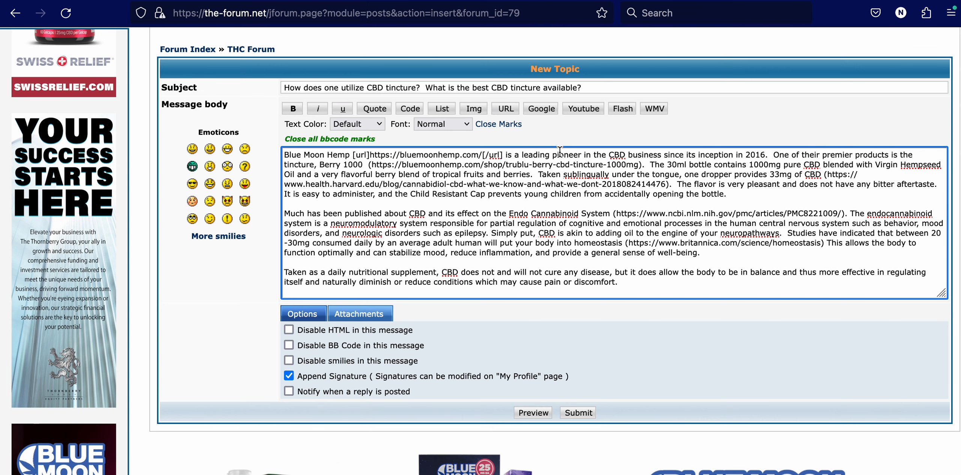
{"action": "left_click", "coordinate": [549, 154]}
{"action": "key", "text": "BackSpace"}
{"action": "key", "text": "BackSpace"}
{"action": "key", "text": "BackSpace"}
{"action": "key", "text": "BackSpace"}
{"action": "key", "text": "BackSpace"}
{"action": "key", "text": "BackSpace"}
{"action": "key", "text": "BackSpace"}
{"action": "key", "text": "BackSpace"}
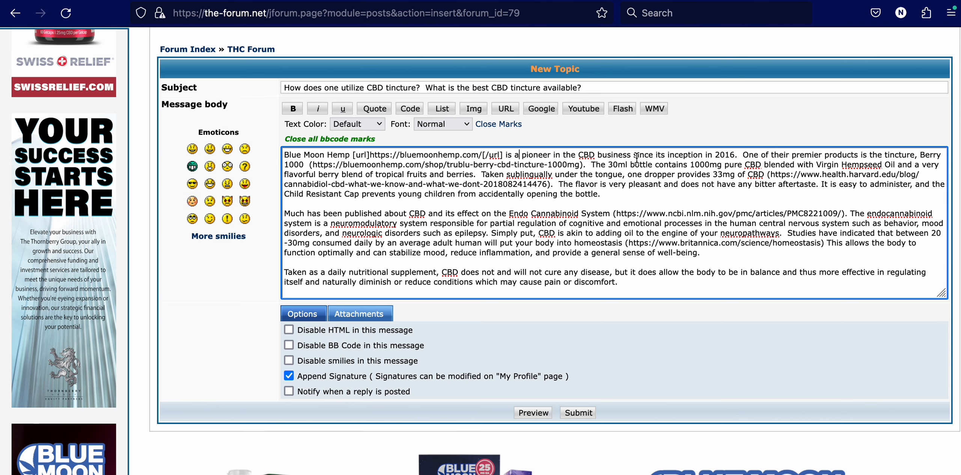
{"action": "left_click_drag", "start_coordinate": [631, 154], "coordinate": [598, 154]}
{"action": "type", "text": "industry"}
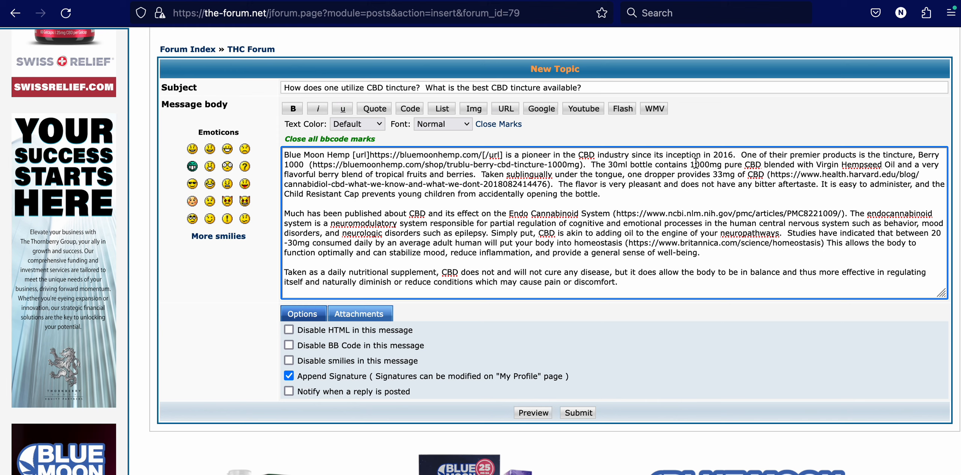
Delete the word "tincture," before "Berry 1000" in the second sentence
{"action": "left_click", "coordinate": [742, 154]}
{"action": "left_click_drag", "start_coordinate": [883, 154], "coordinate": [918, 155]}
{"action": "key", "text": "BackSpace"}
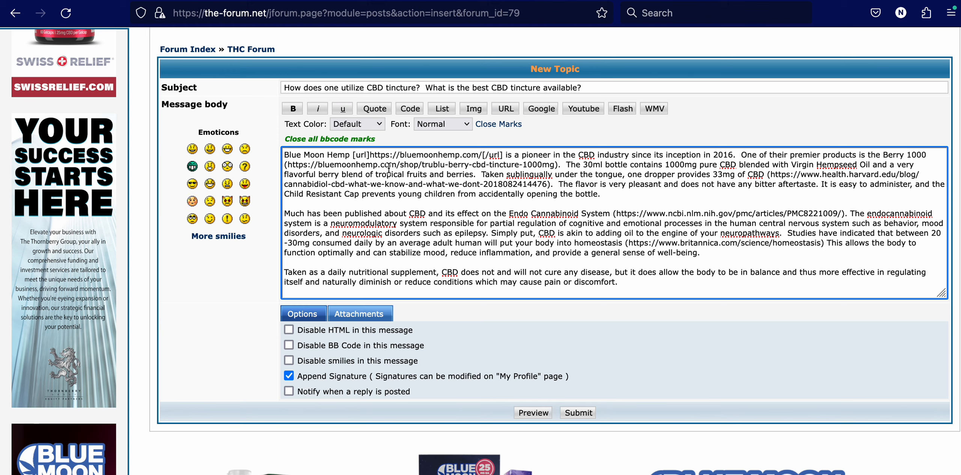
Remove the parentheses around the Berry 1000 product link in the second sentence
{"action": "left_click", "coordinate": [286, 164]}
{"action": "key", "text": "BackSpace"}
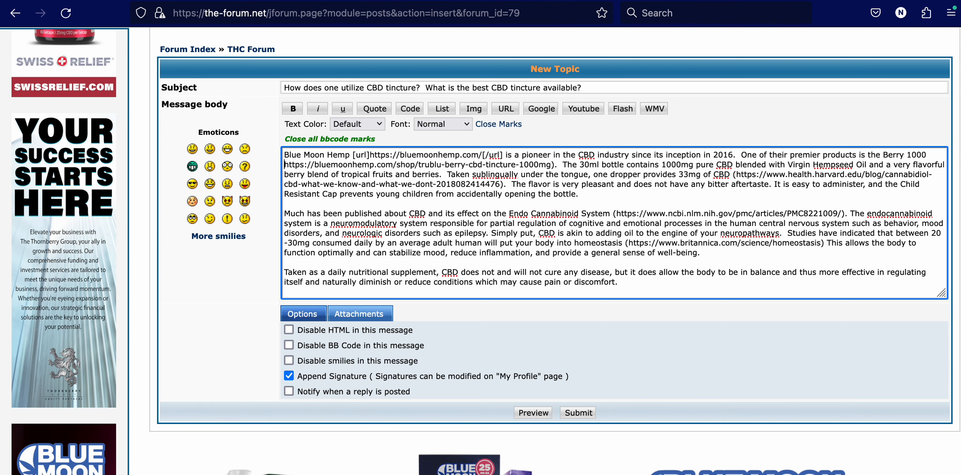
{"action": "left_click", "coordinate": [556, 165]}
{"action": "key", "text": "BackSpace"}
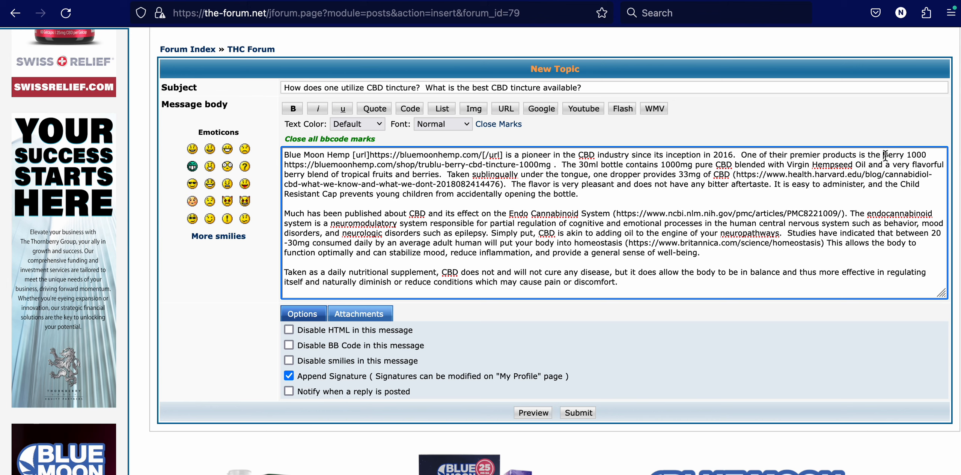
Change the product name in the second sentence to "TruBlu Berry CBD Tincture 1000mg"
{"action": "type", "text": "TruBlu"}
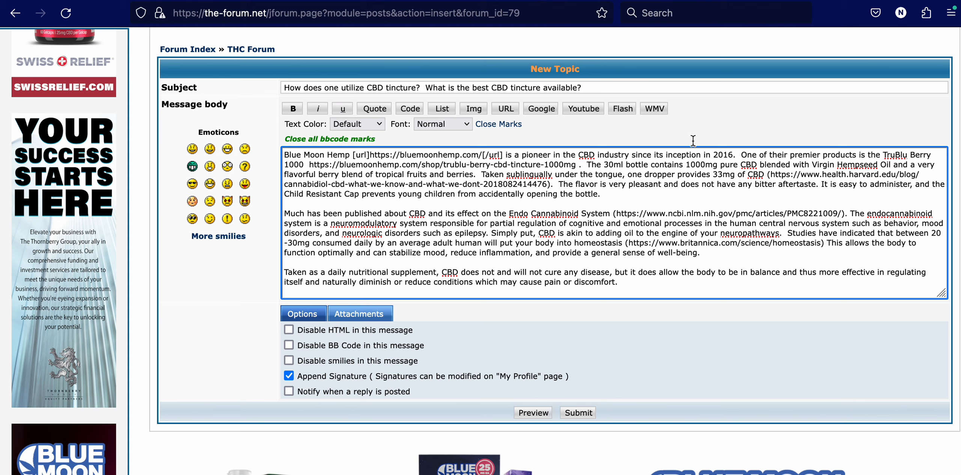
{"action": "left_click", "coordinate": [286, 163]}
{"action": "type", "text": "CBD Tin"}
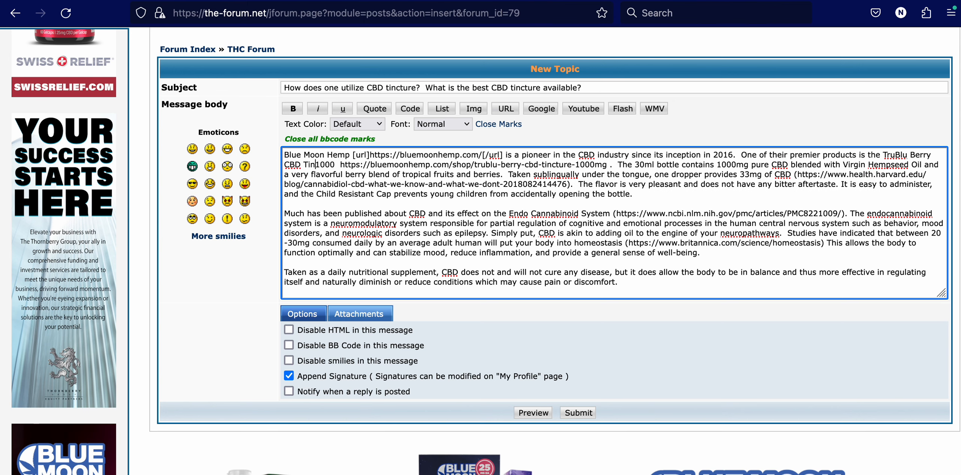
{"action": "type", "text": "cture"}
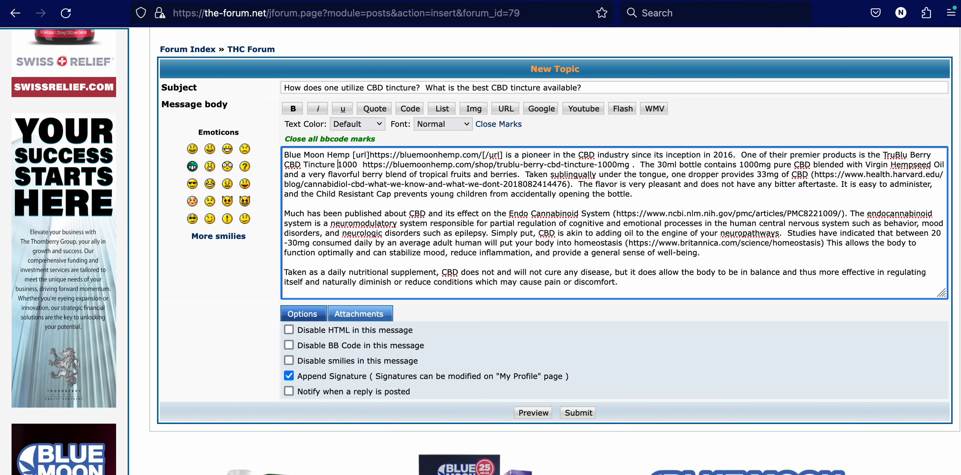
{"action": "left_click", "coordinate": [358, 165]}
{"action": "type", "text": "mg"}
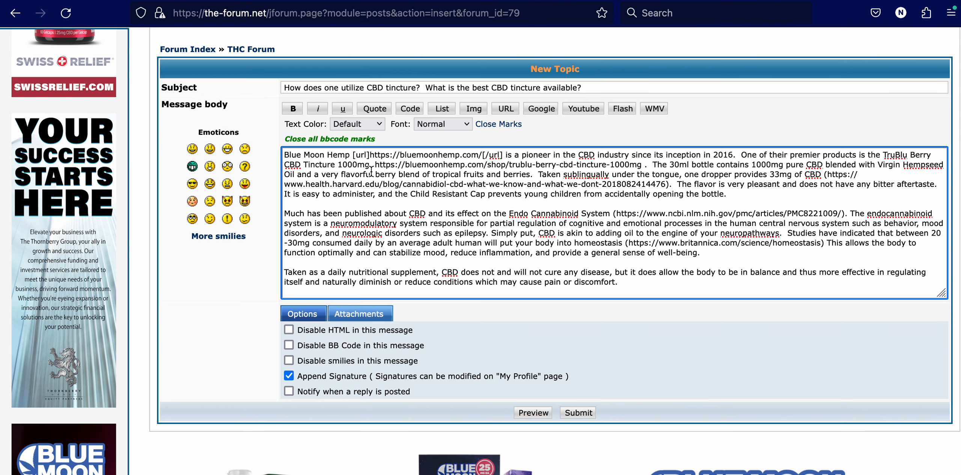
Tag the bluemoonhemp.com/shop/trublu-berry-cbd-tincture-1000mg link in the first paragraph as a URL
{"action": "mouse_move", "coordinate": [376, 165]}
{"action": "left_mouse_down"}
{"action": "mouse_move", "coordinate": [447, 156]}
{"action": "mouse_move", "coordinate": [641, 167]}
{"action": "mouse_move", "coordinate": [568, 139]}
{"action": "mouse_move", "coordinate": [595, 159]}
{"action": "mouse_move", "coordinate": [642, 162]}
{"action": "mouse_move", "coordinate": [377, 162]}
{"action": "left_mouse_up"}
{"action": "left_click", "coordinate": [642, 162]}
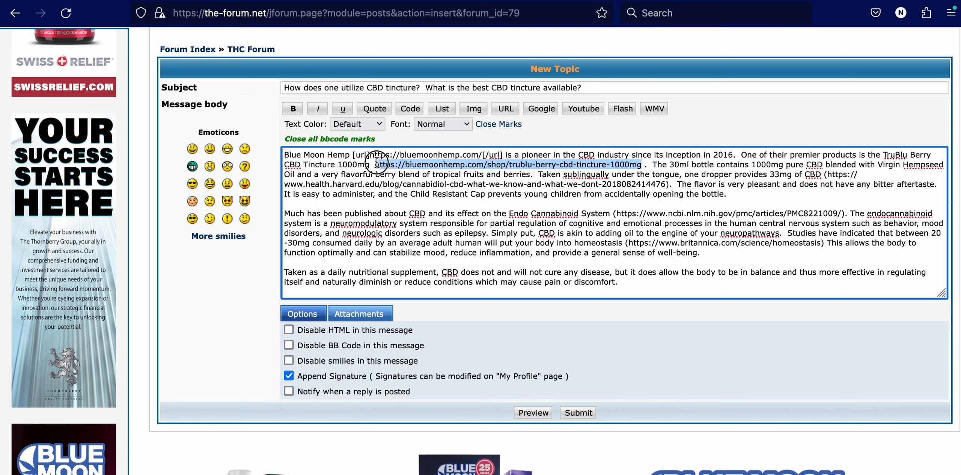
{"action": "left_click", "coordinate": [505, 109]}
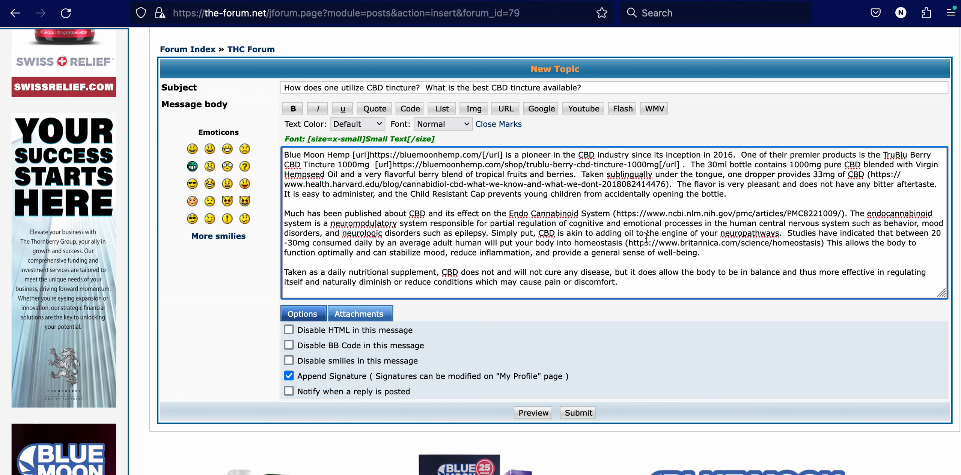
Reword the opening of the cost paragraph to read "30 days supply starts at only $49.95"
{"action": "scroll", "coordinate": [647, 237], "scroll_direction": "down", "scroll_amount": 3}
{"action": "left_click", "coordinate": [666, 184]}
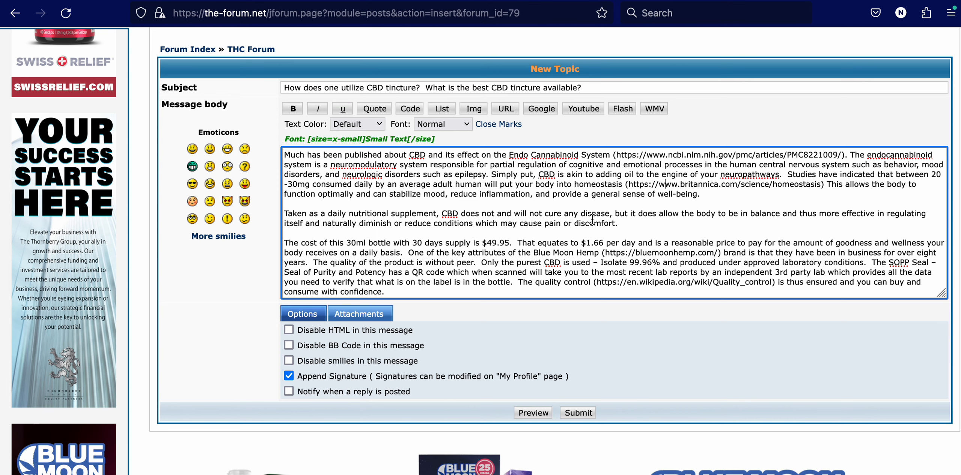
{"action": "scroll", "coordinate": [536, 244], "scroll_direction": "down", "scroll_amount": 2}
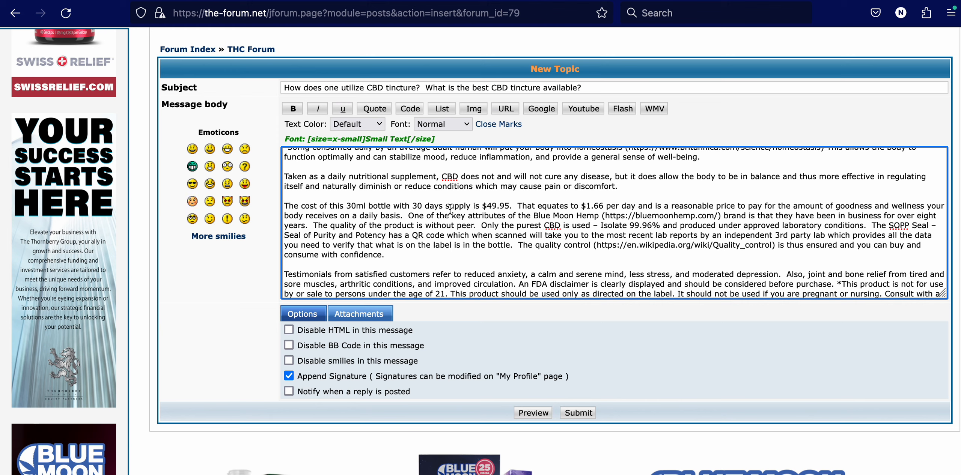
{"action": "left_click", "coordinate": [475, 205]}
{"action": "type", "text": "st"}
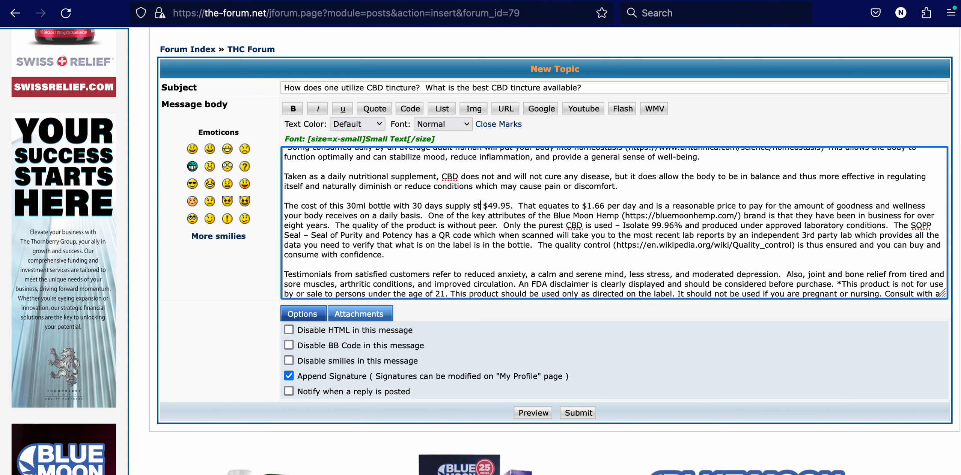
{"action": "type", "text": "arts at only"}
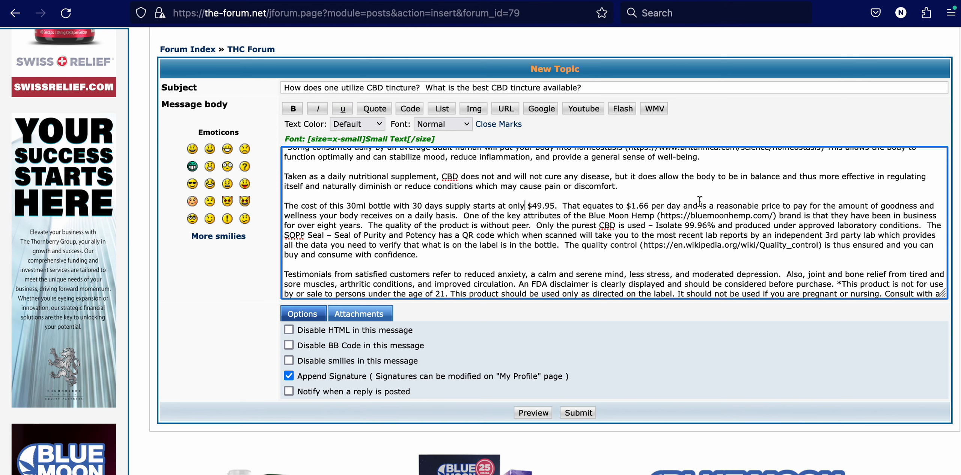
Check the rest of the message through to its conclusion and submit the new topic to the THC Forum
{"action": "left_click", "coordinate": [526, 254]}
{"action": "scroll", "coordinate": [526, 254], "scroll_direction": "down", "scroll_amount": 3}
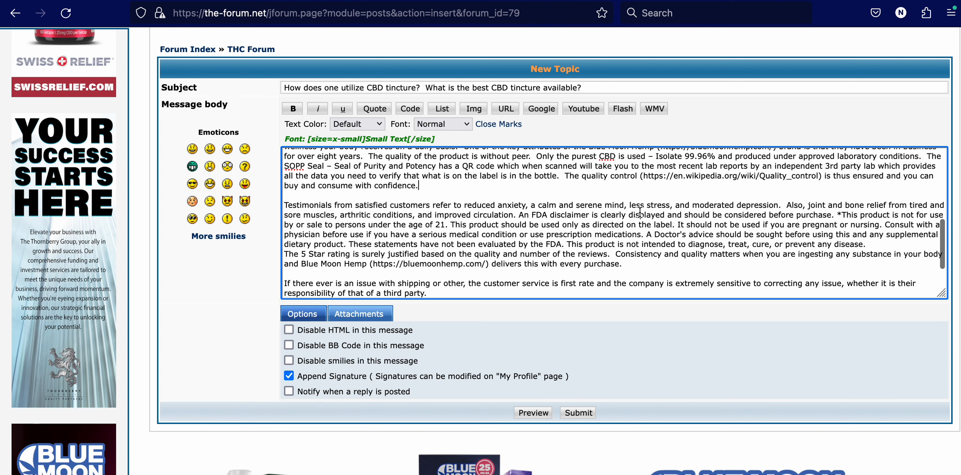
{"action": "scroll", "coordinate": [640, 212], "scroll_direction": "down", "scroll_amount": 2}
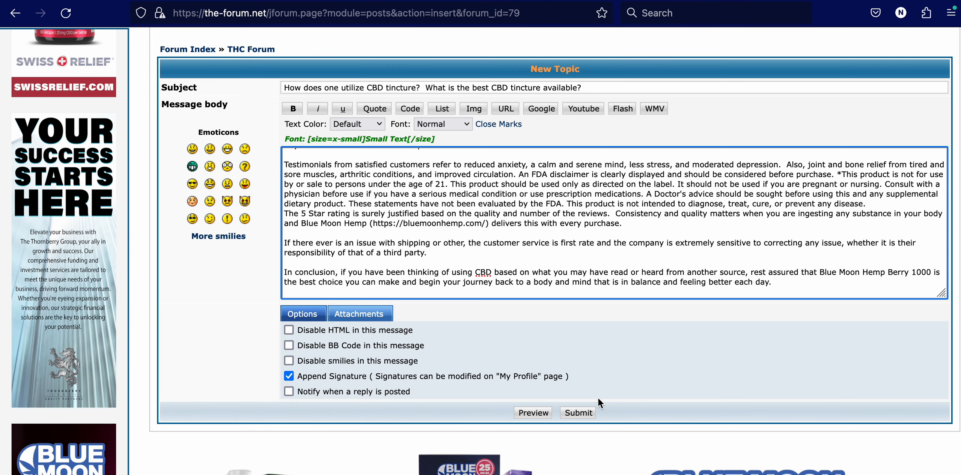
{"action": "left_click", "coordinate": [576, 414]}
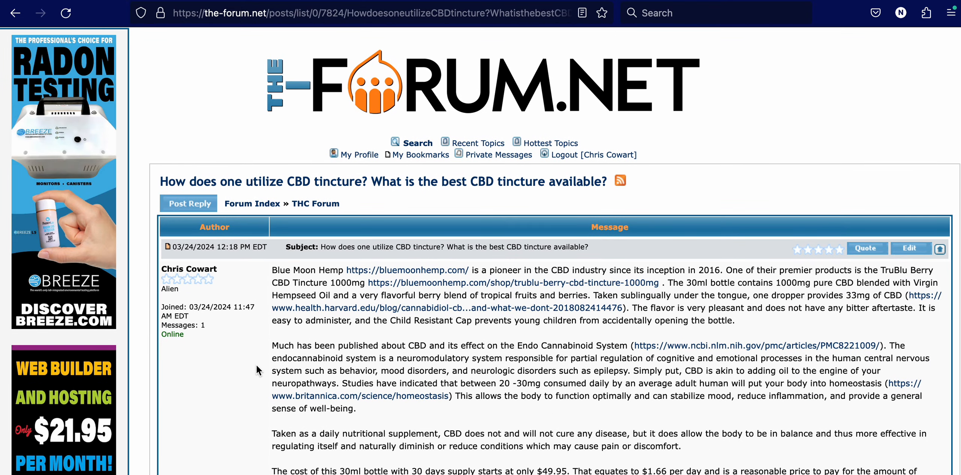
Review the published topic from its title through the appended signature, and look over the banner ads beside it
{"action": "scroll", "coordinate": [326, 296], "scroll_direction": "down", "scroll_amount": 3}
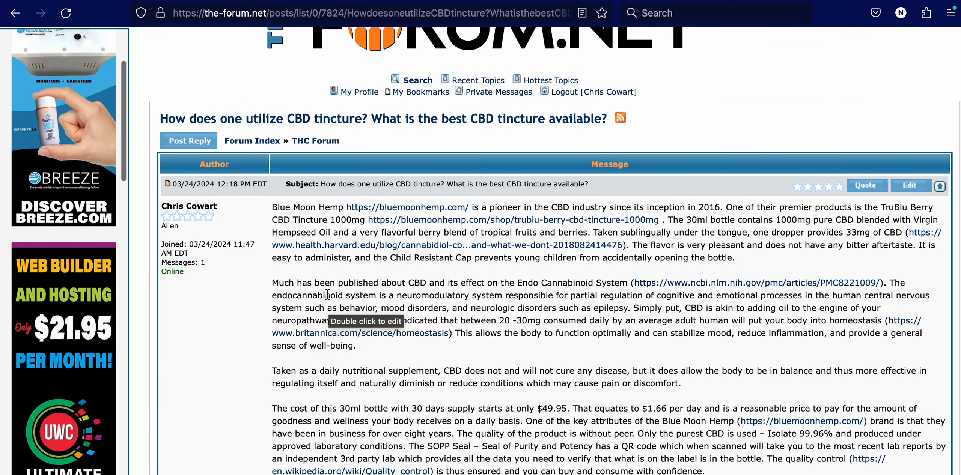
{"action": "scroll", "coordinate": [542, 232], "scroll_direction": "down", "scroll_amount": 2}
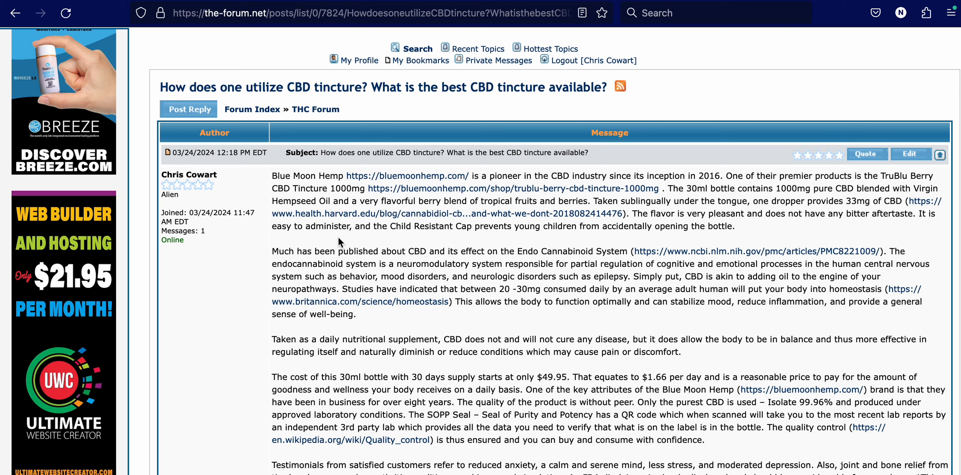
{"action": "scroll", "coordinate": [460, 236], "scroll_direction": "down", "scroll_amount": 2}
{"action": "scroll", "coordinate": [460, 236], "scroll_direction": "down", "scroll_amount": 10}
{"action": "scroll", "coordinate": [460, 236], "scroll_direction": "up", "scroll_amount": 3}
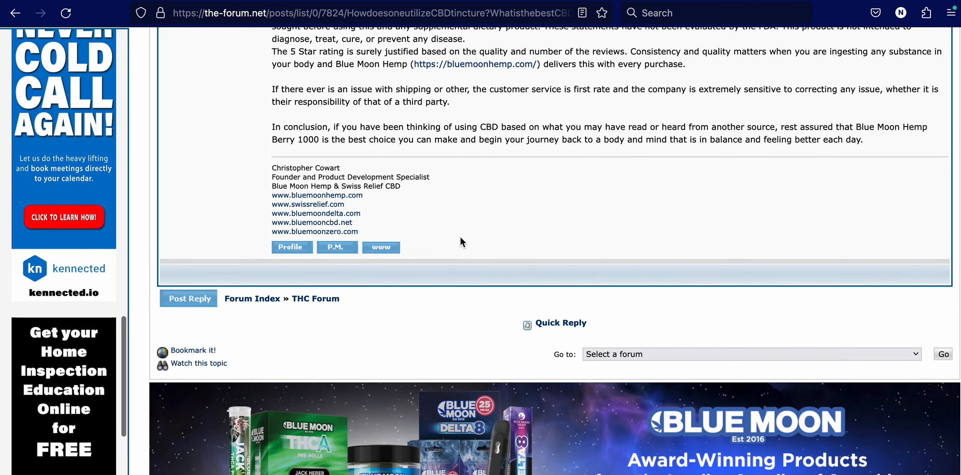
{"action": "scroll", "coordinate": [324, 212], "scroll_direction": "down", "scroll_amount": 2}
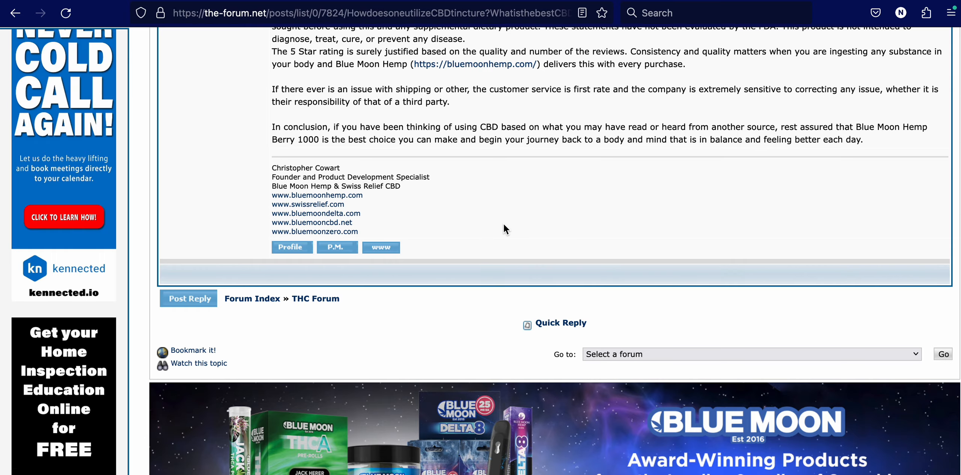
{"action": "scroll", "coordinate": [503, 223], "scroll_direction": "up", "scroll_amount": 5}
{"action": "scroll", "coordinate": [504, 228], "scroll_direction": "up", "scroll_amount": 2}
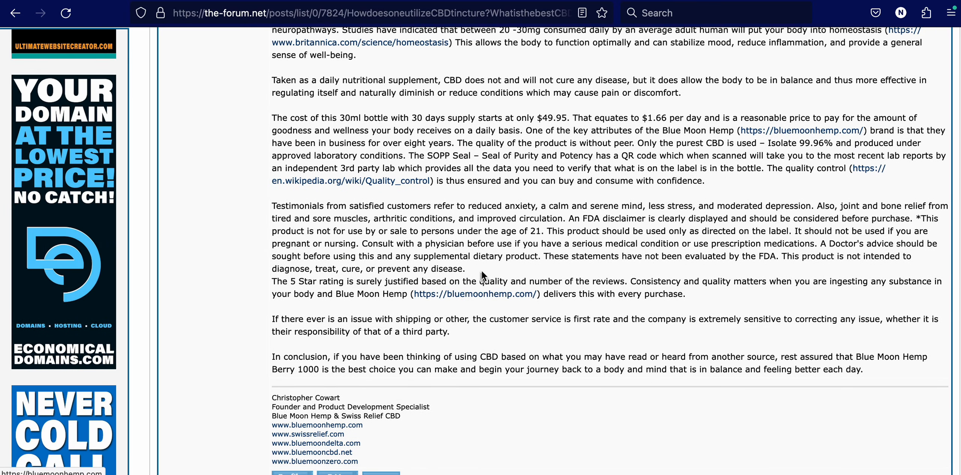
{"action": "scroll", "coordinate": [497, 249], "scroll_direction": "up", "scroll_amount": 10}
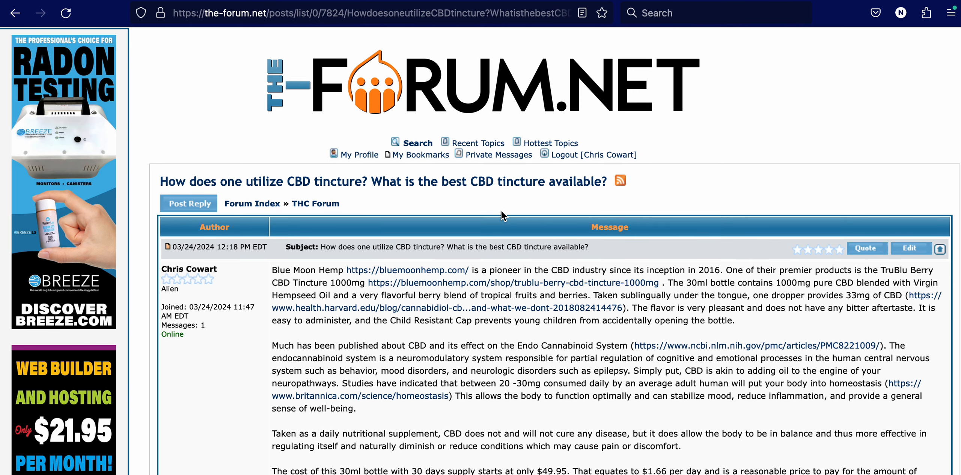
{"action": "scroll", "coordinate": [503, 216], "scroll_direction": "down", "scroll_amount": 3}
{"action": "scroll", "coordinate": [503, 216], "scroll_direction": "up", "scroll_amount": 3}
{"action": "scroll", "coordinate": [46, 219], "scroll_direction": "down", "scroll_amount": 10}
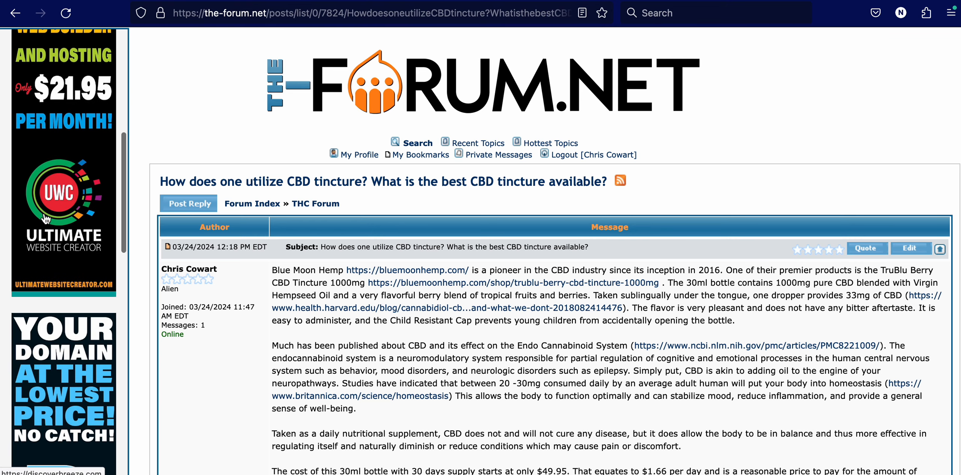
{"action": "scroll", "coordinate": [45, 219], "scroll_direction": "down", "scroll_amount": 15}
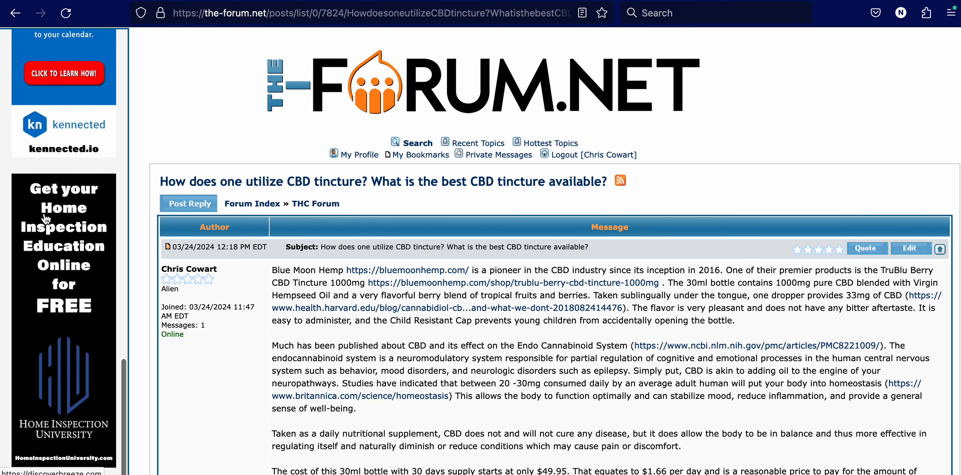
{"action": "scroll", "coordinate": [46, 219], "scroll_direction": "up", "scroll_amount": 20}
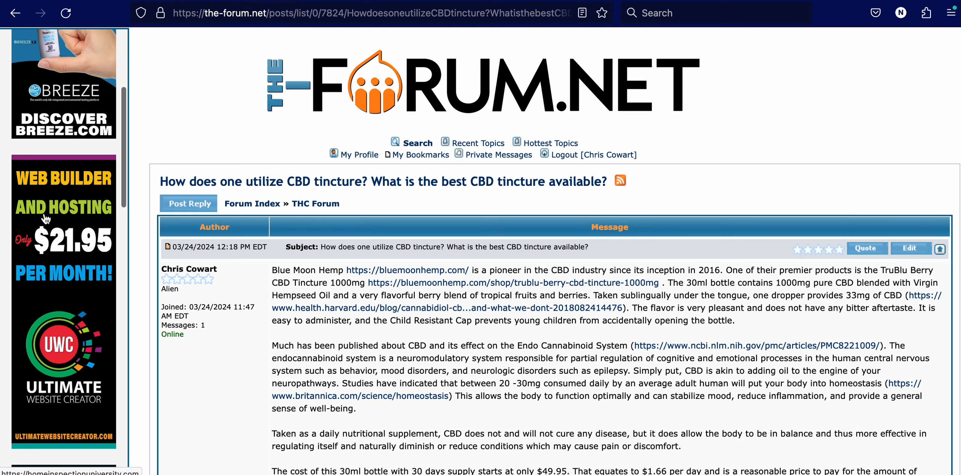